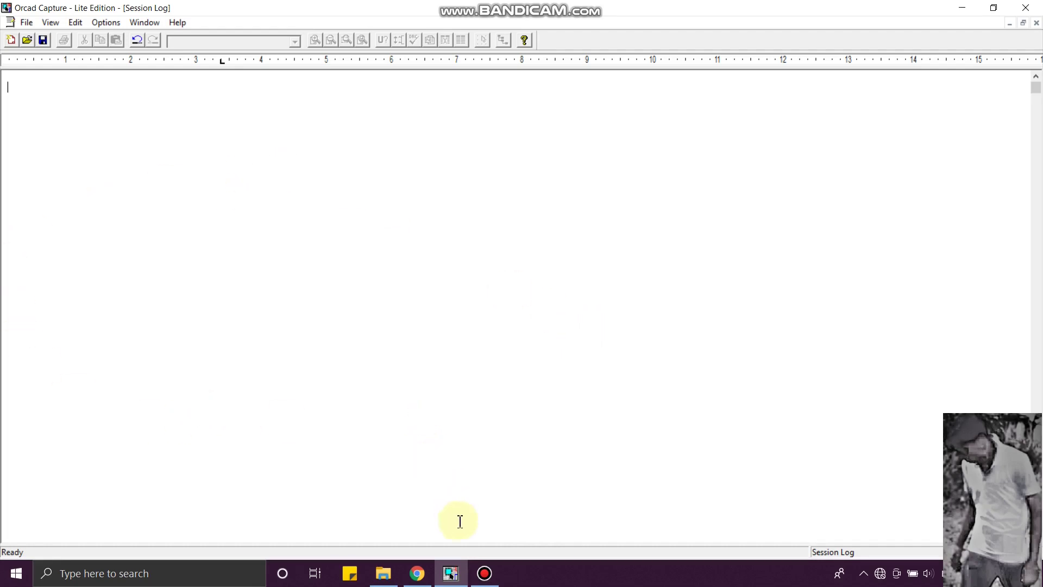
Create a blank Analog or Mixed A/D project named PNFBIAS in the PICTURES\PSPICE folder.
mouse_move(452, 576)
left_click(27, 24)
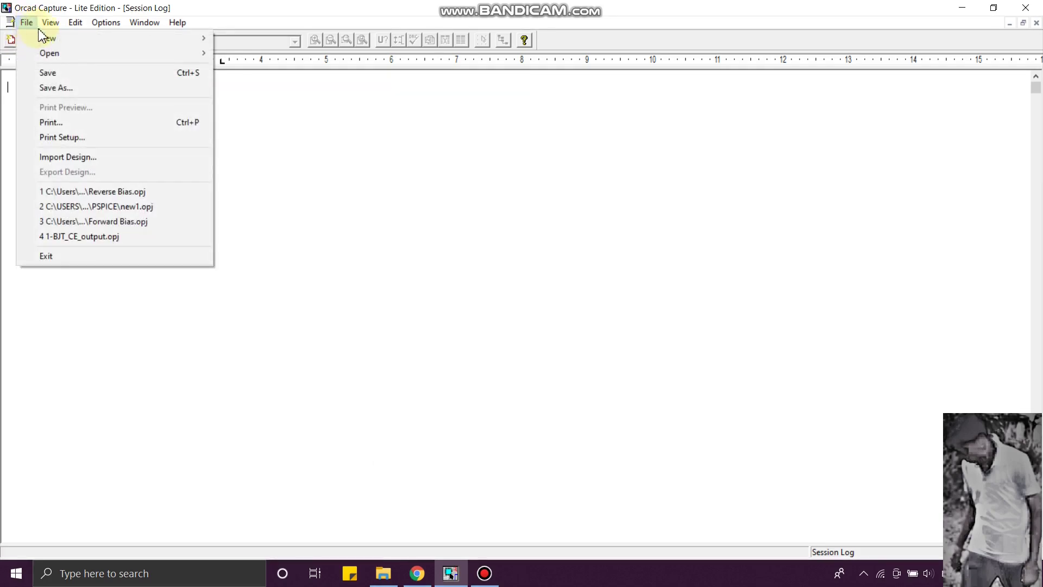
mouse_move(163, 38)
left_click(233, 38)
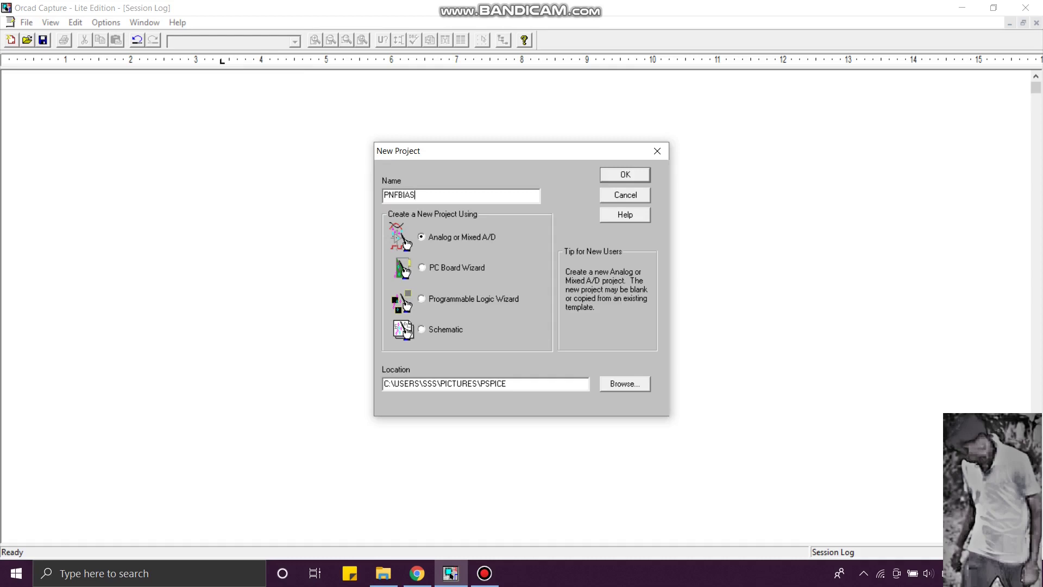
left_click(625, 384)
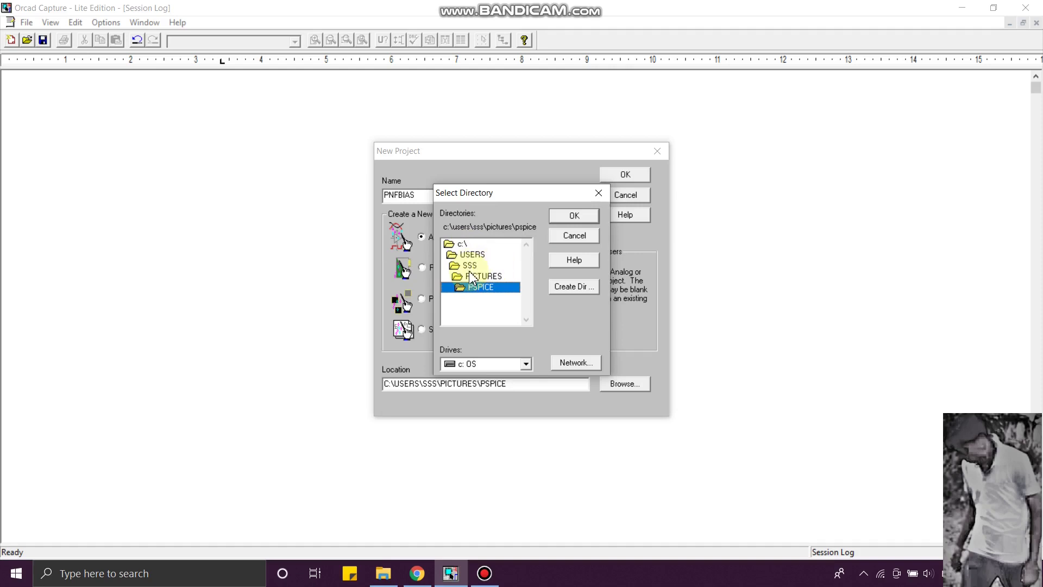
left_click(595, 196)
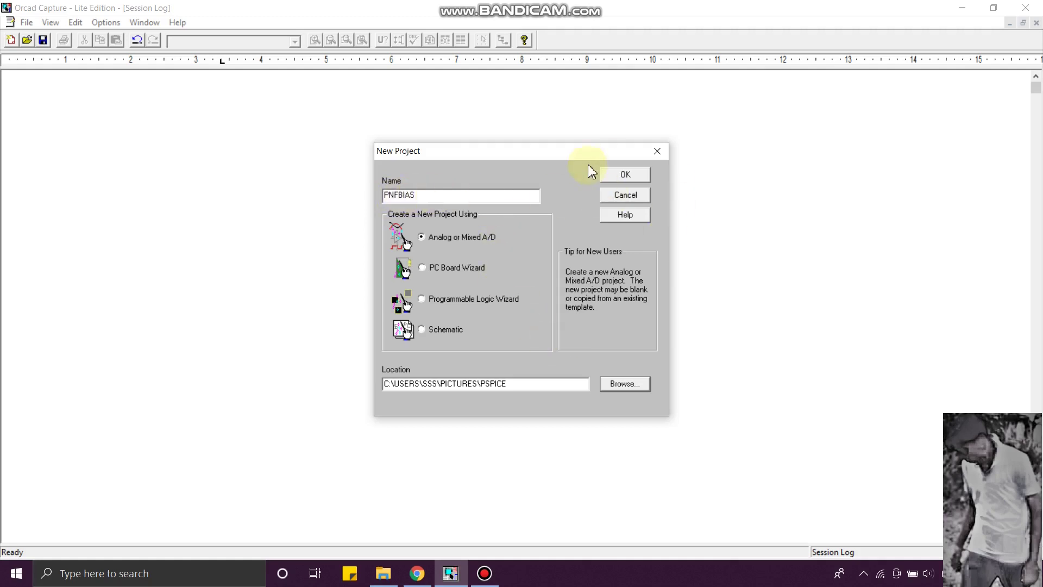
left_click(623, 175)
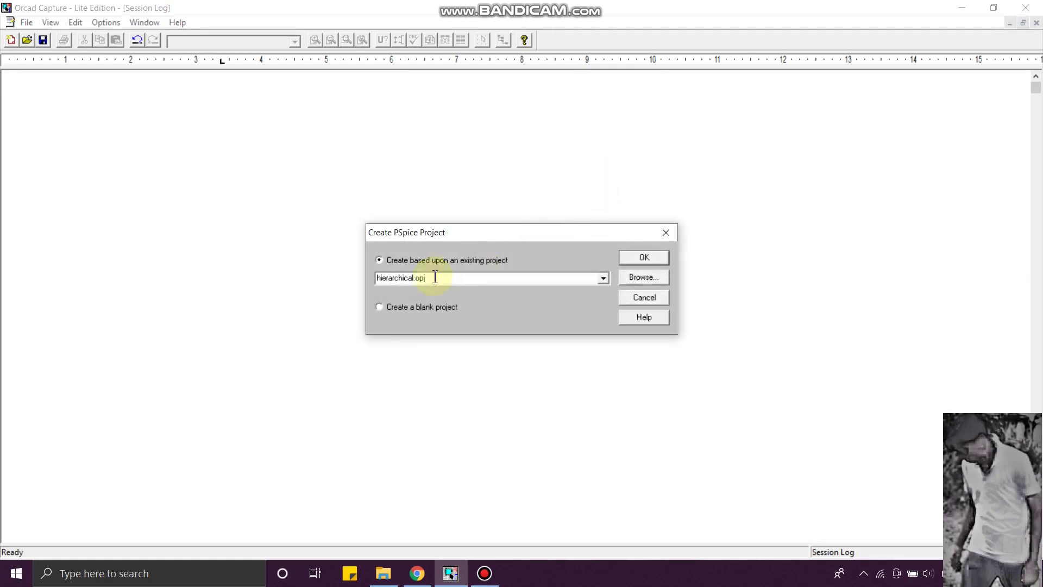
left_click(381, 308)
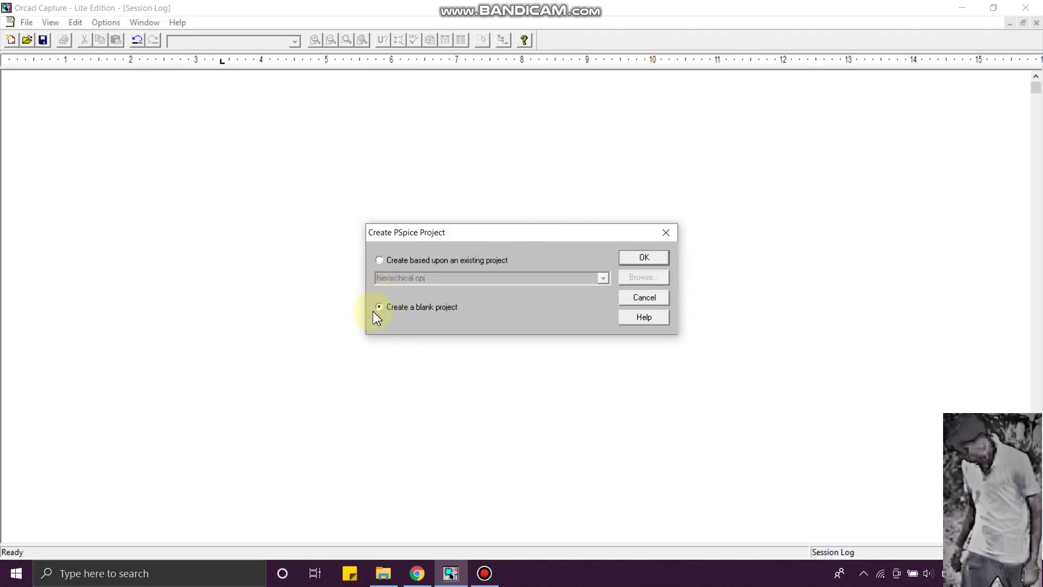
left_click(641, 258)
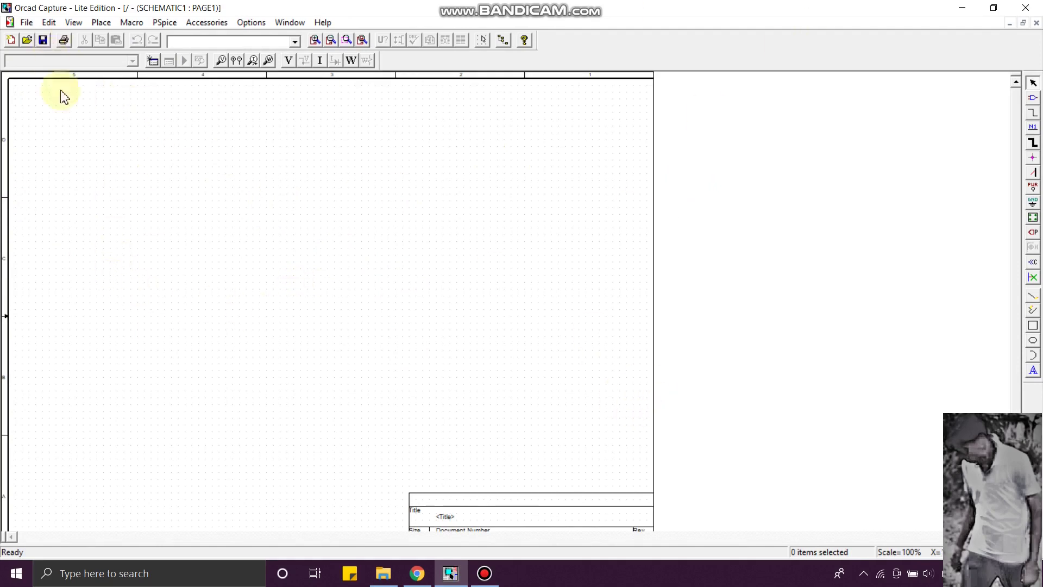
left_click(169, 25)
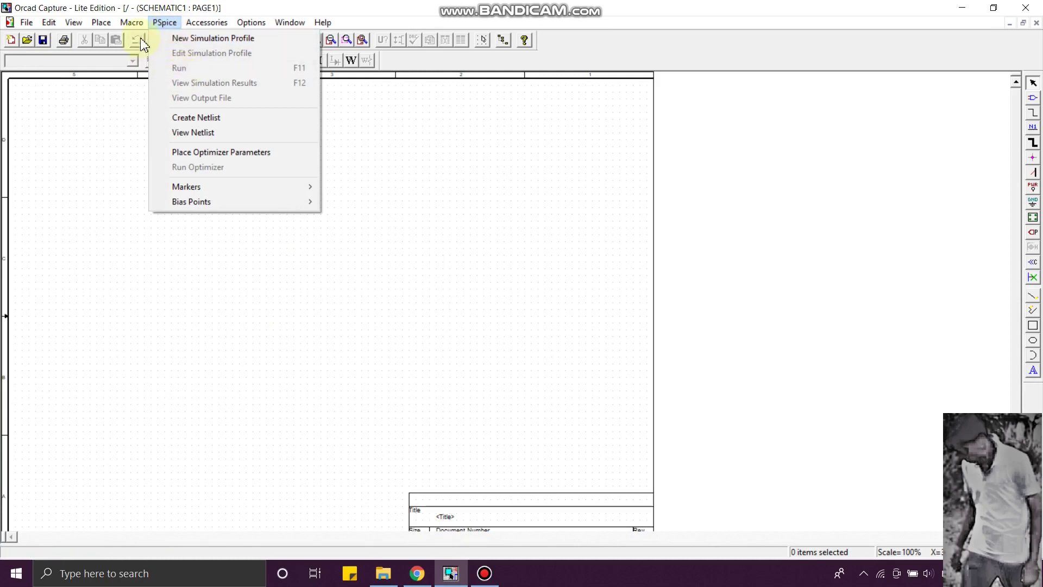
mouse_move(136, 28)
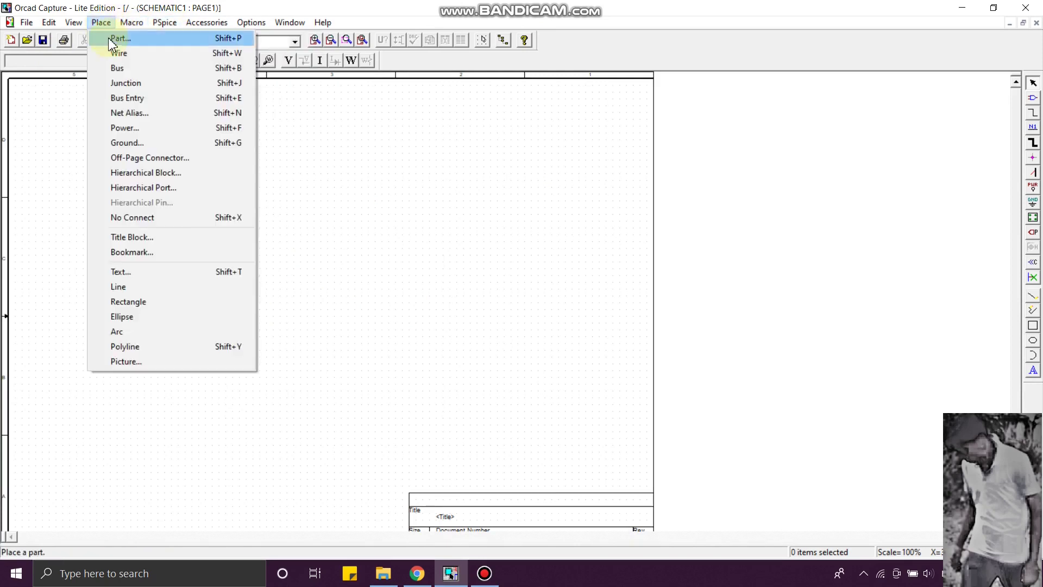
left_click(108, 37)
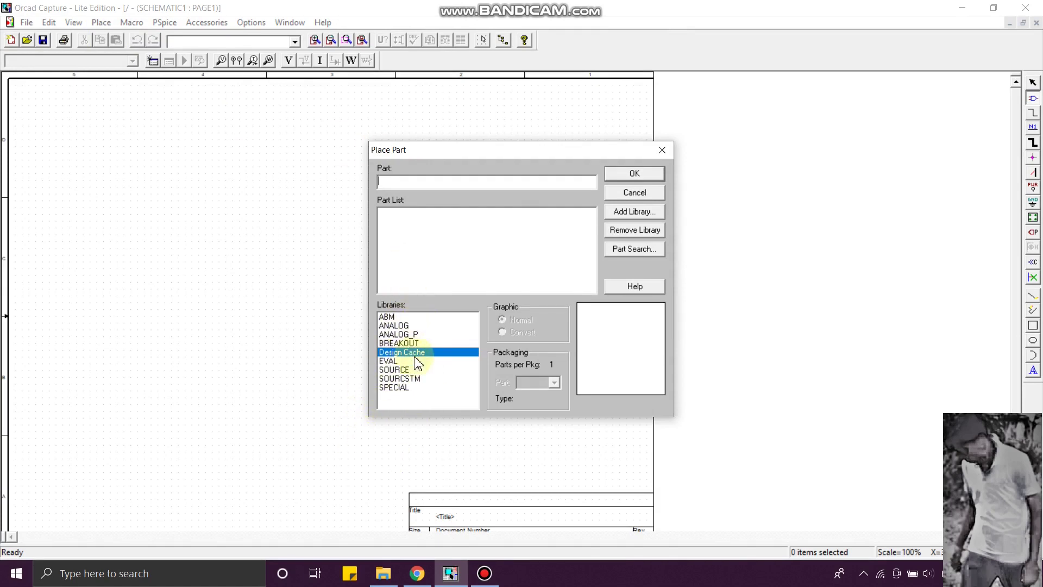
left_click(648, 212)
left_click_drag(499, 374, 541, 223)
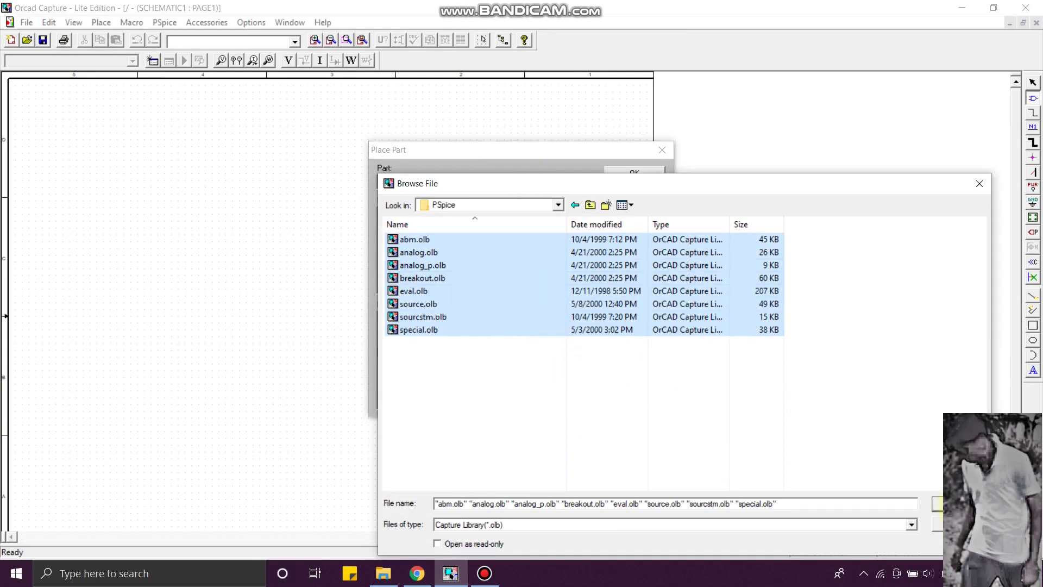
left_click(980, 184)
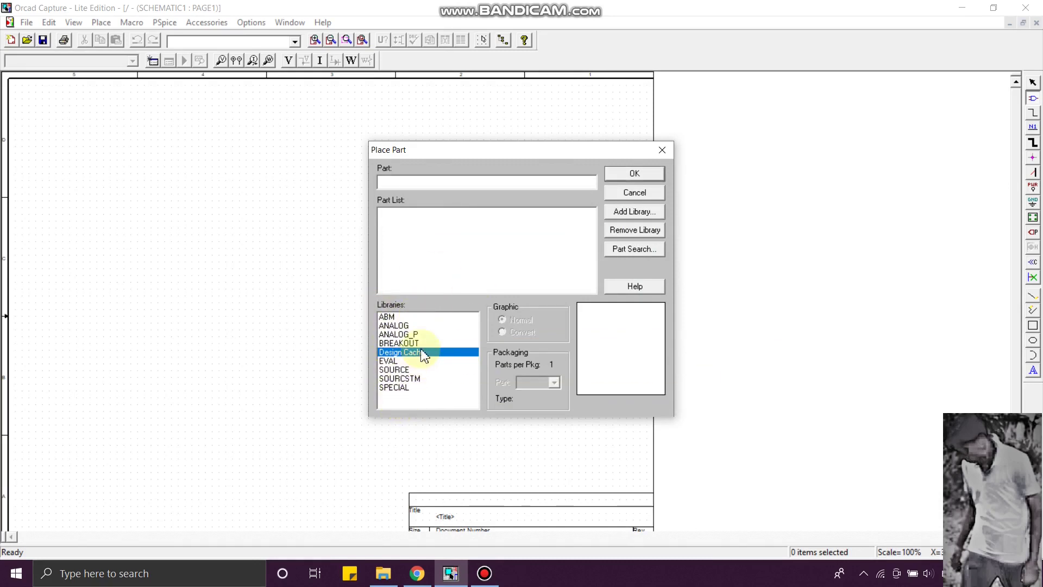
left_click(634, 177)
left_click(662, 150)
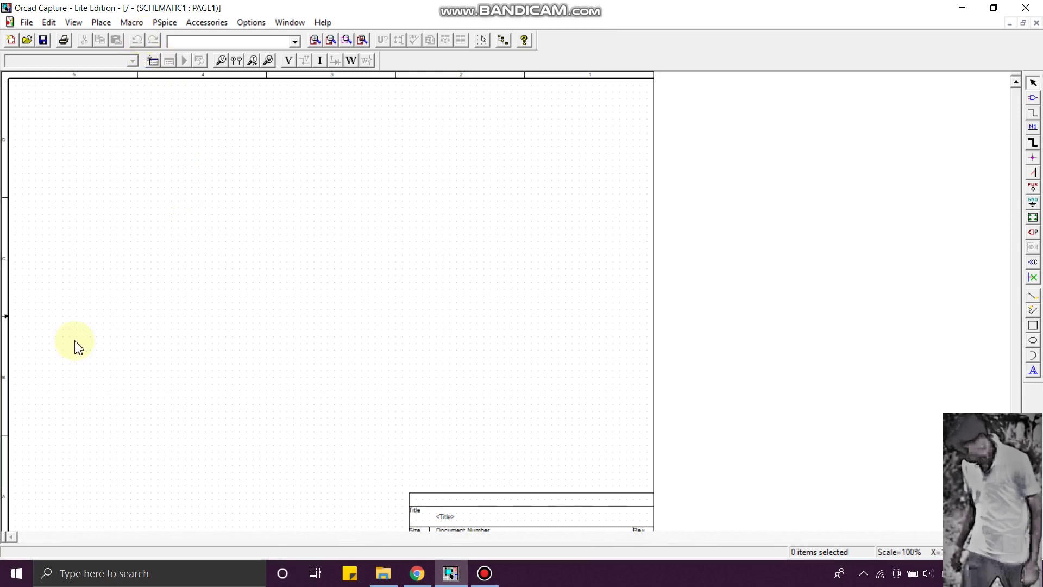
Place a resistor, part r from the ANALOG_P library, horizontally on the schematic page.
left_click(103, 22)
left_click(111, 35)
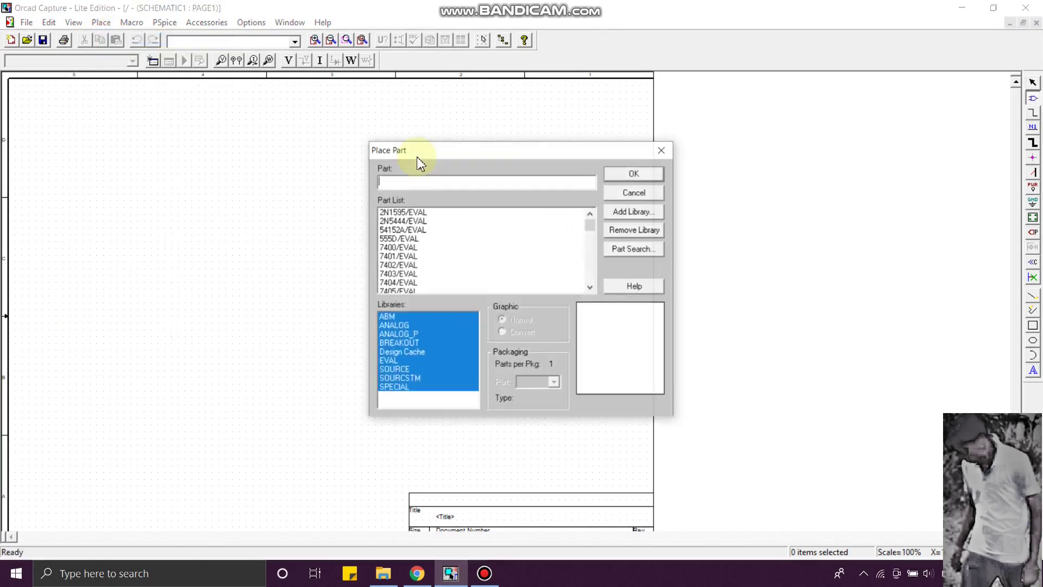
left_click(411, 334)
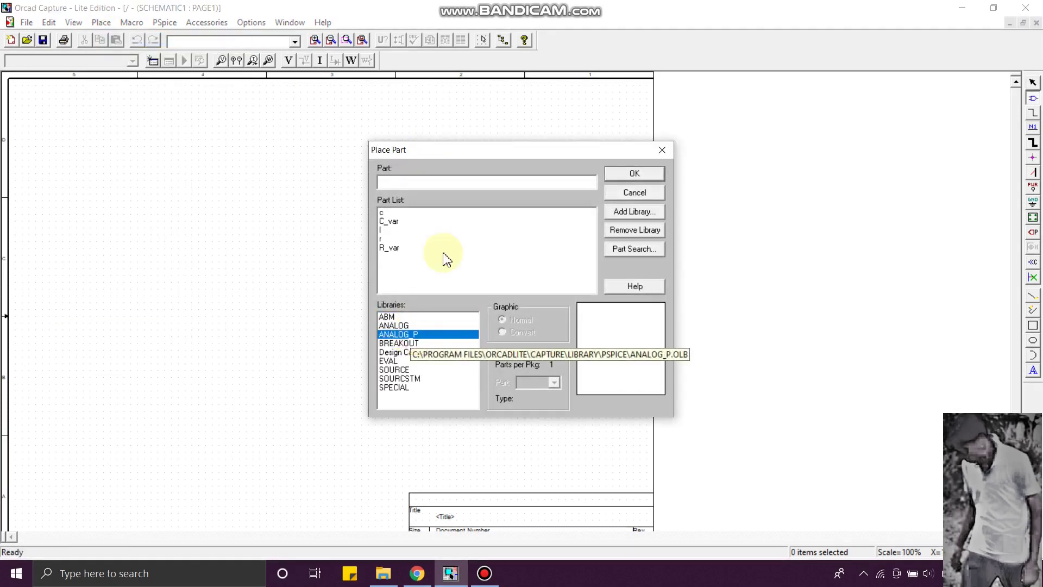
left_click(391, 239)
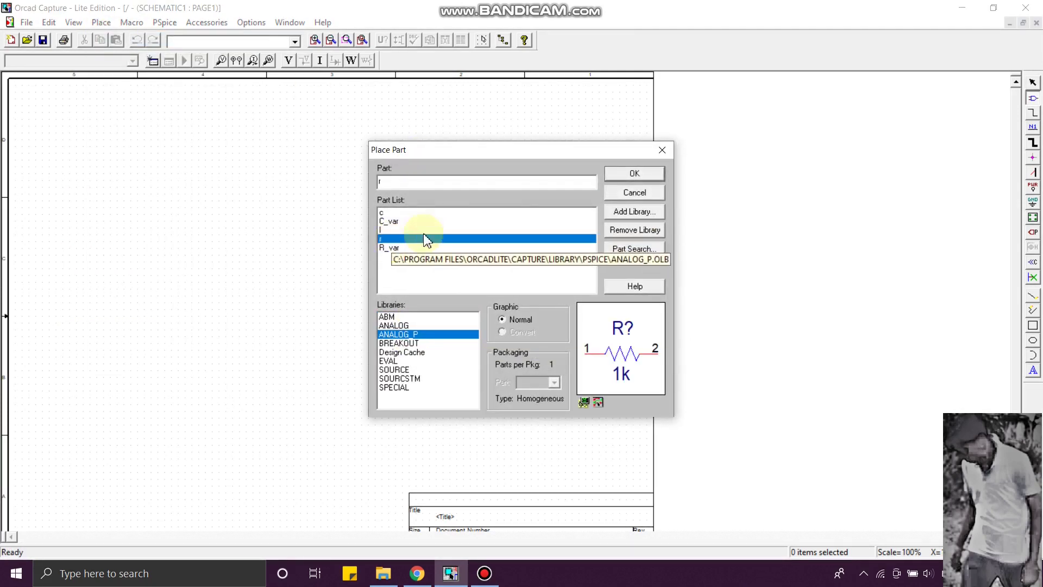
left_click(629, 174)
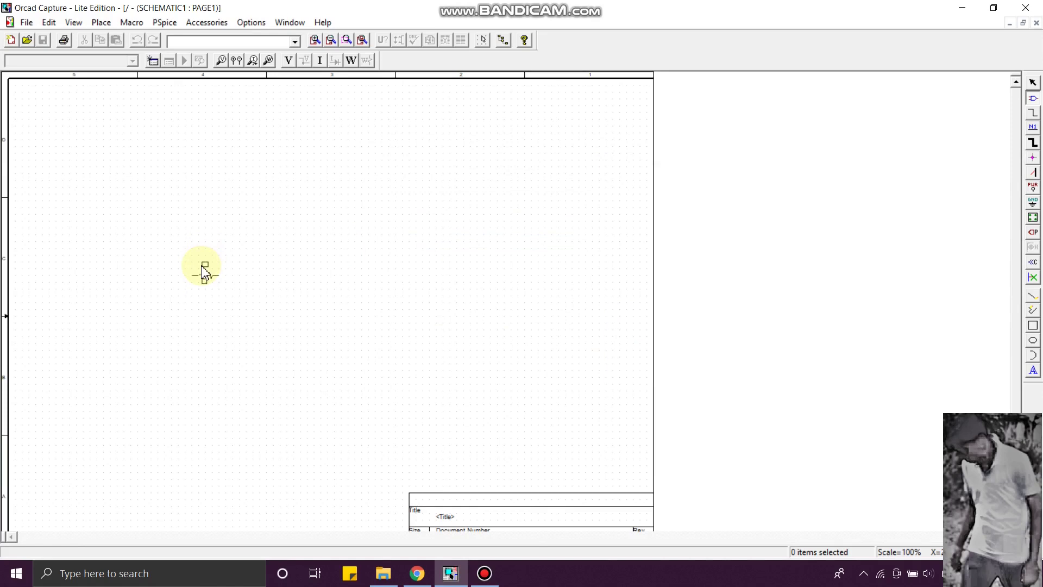
key("r")
left_click(220, 266)
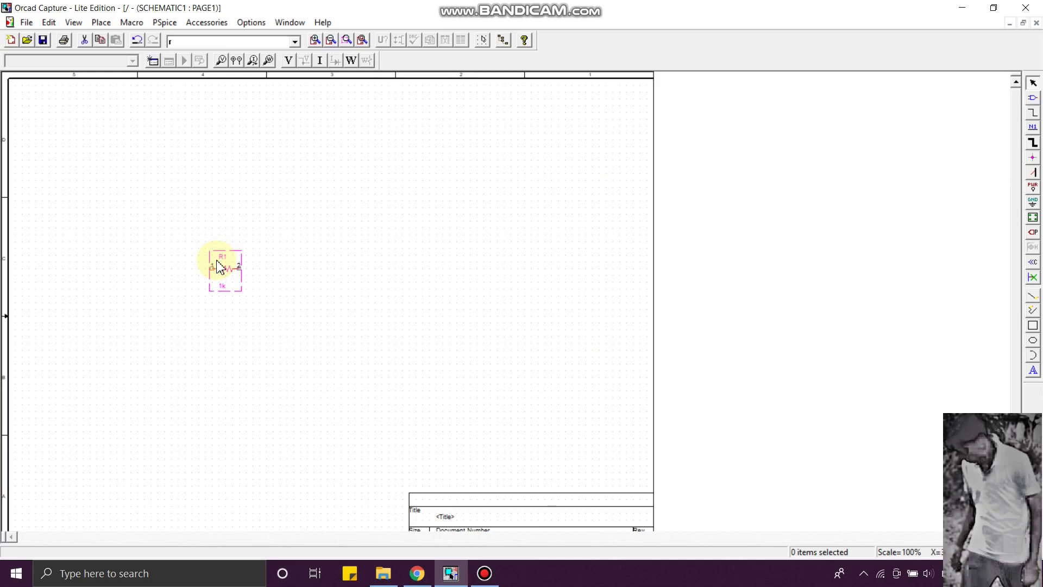
left_click(361, 230)
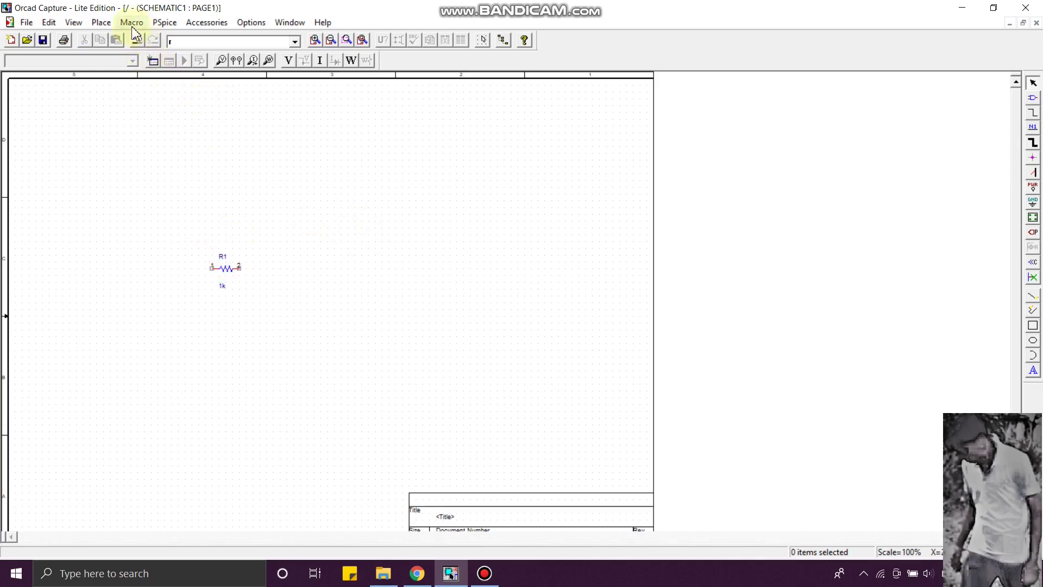
Place a VDC source from the SOURCE library below and to the left of the resistor.
left_click(108, 24)
left_click(116, 39)
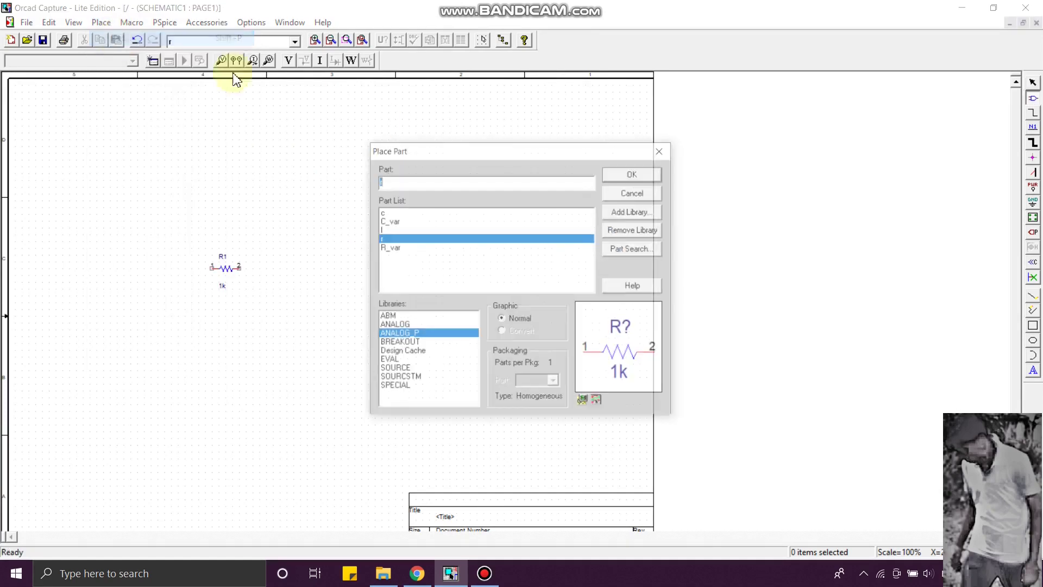
left_click(410, 370)
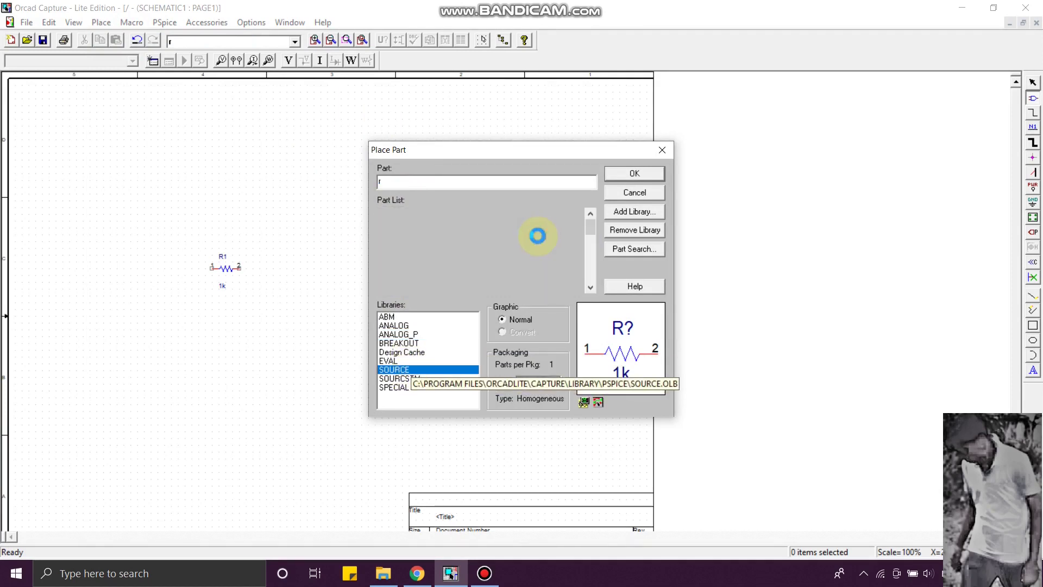
double_click(389, 182)
type("vdc")
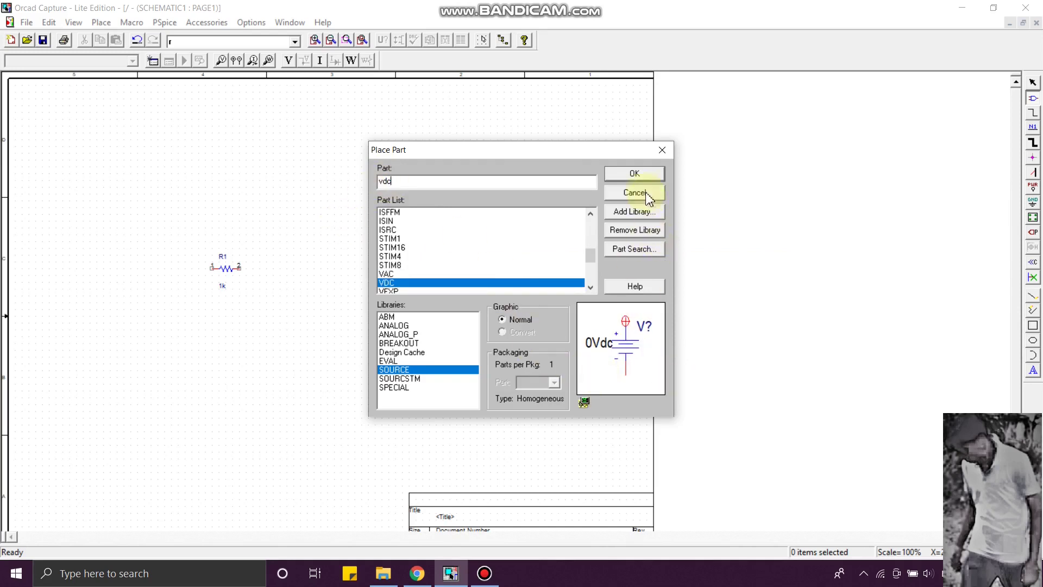
left_click(640, 174)
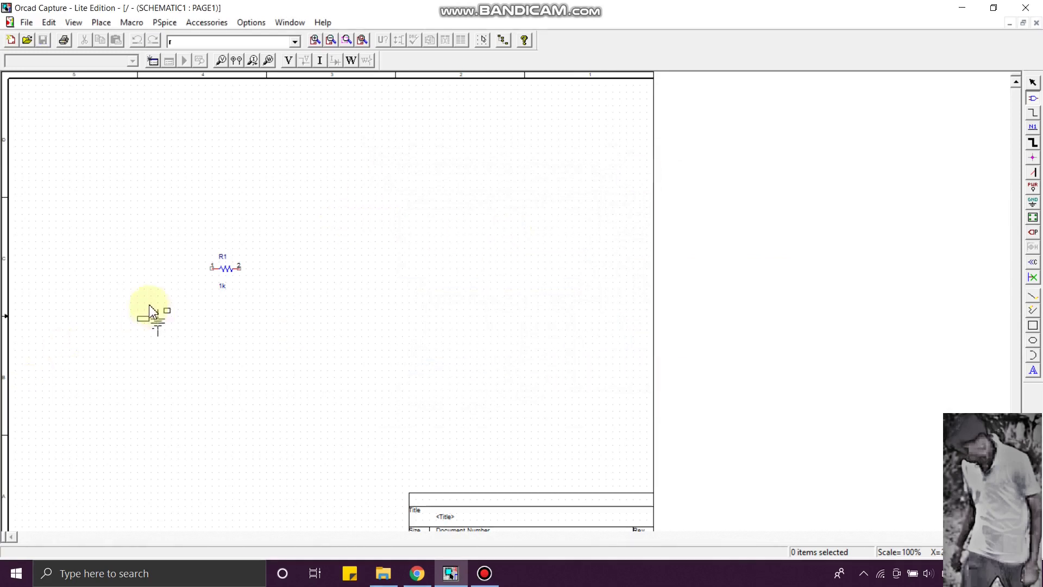
left_click(162, 301)
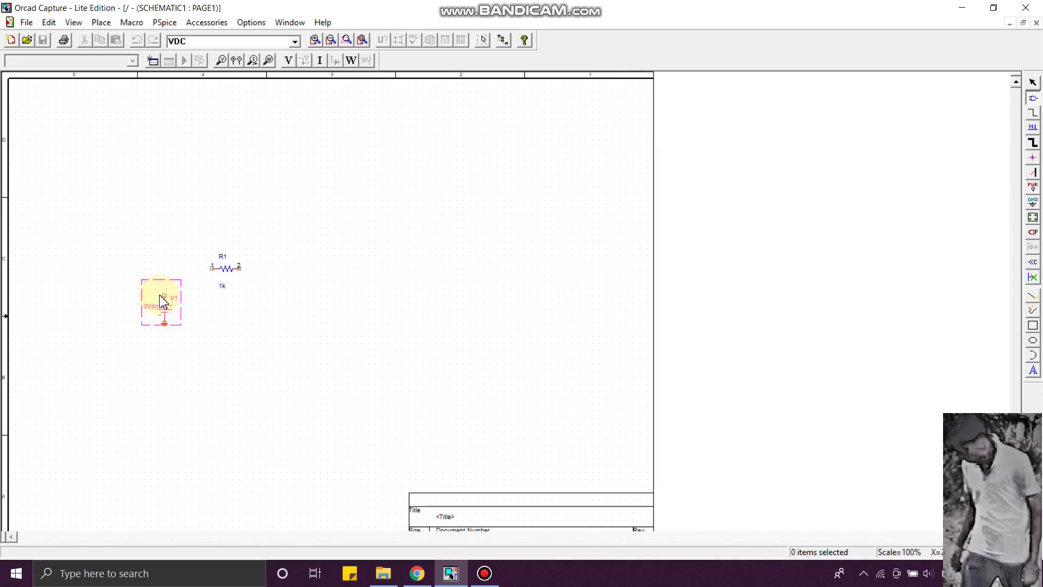
left_click(363, 331)
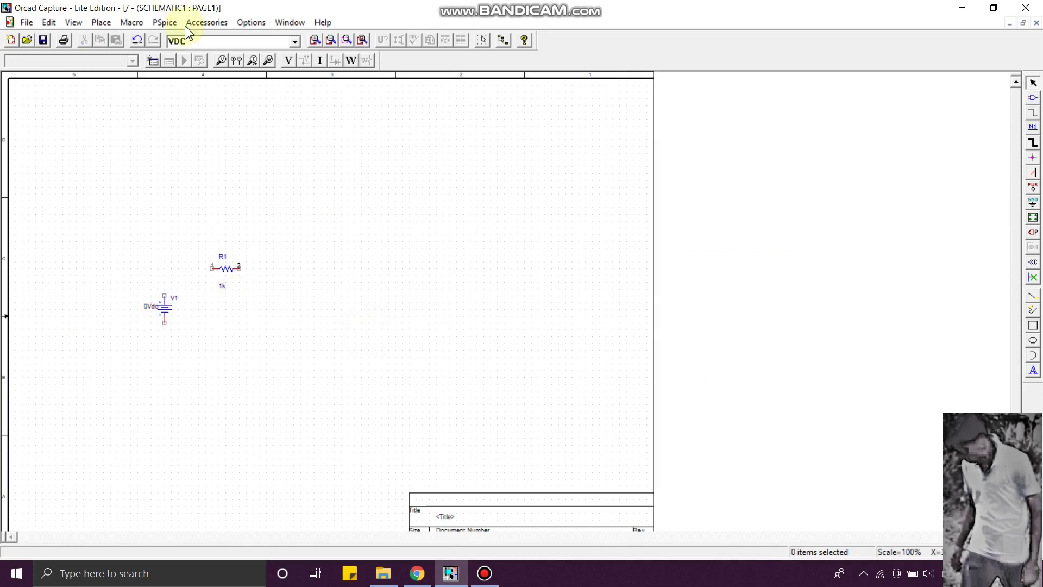
Place a D1N4002 diode from the EVAL library to the right of the resistor, in line with it.
left_click(101, 22)
left_click(107, 40)
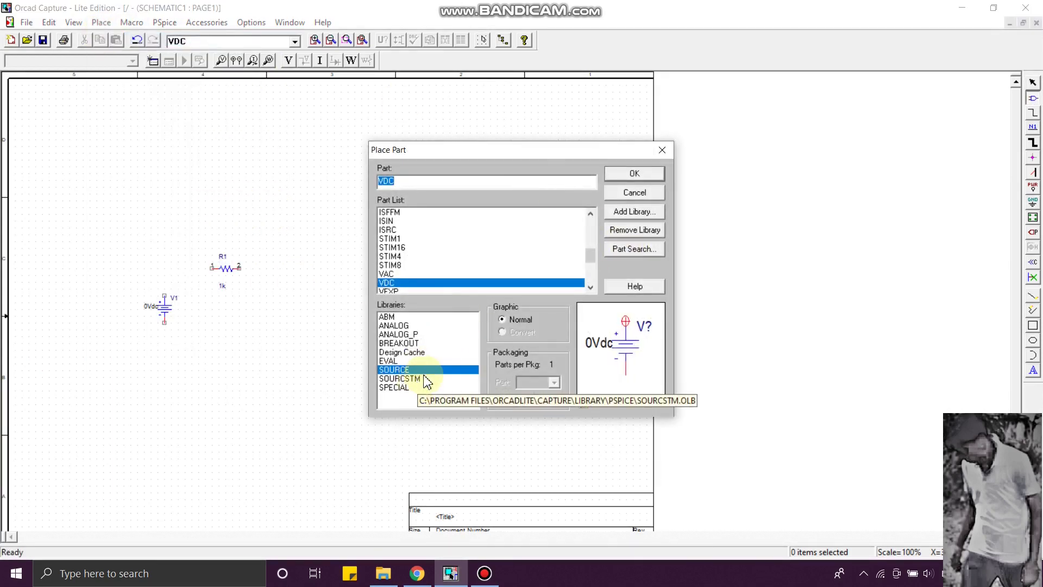
left_click(421, 353)
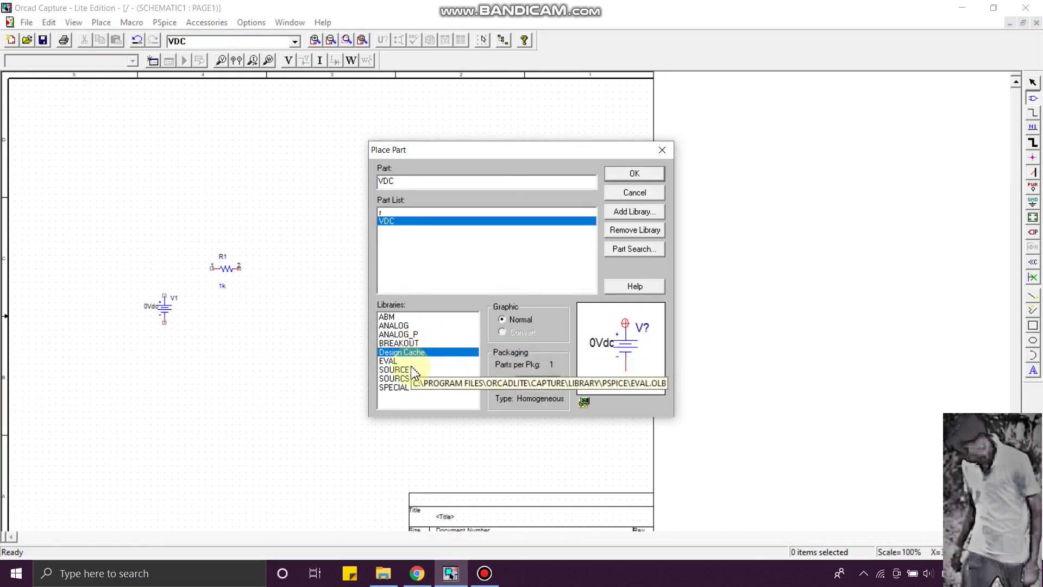
left_click(405, 361)
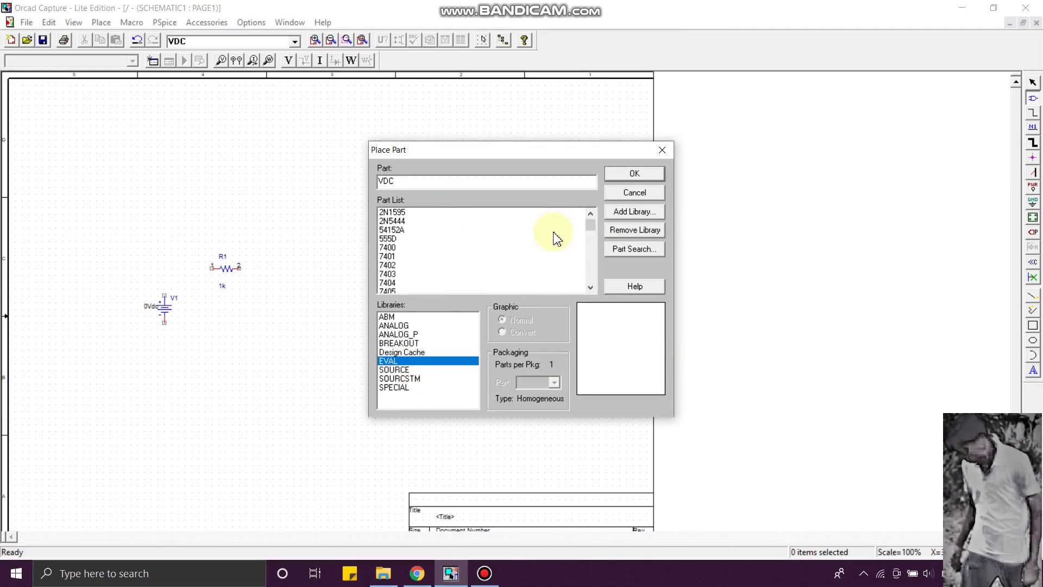
left_click_drag(591, 226, 588, 270)
left_click(416, 283)
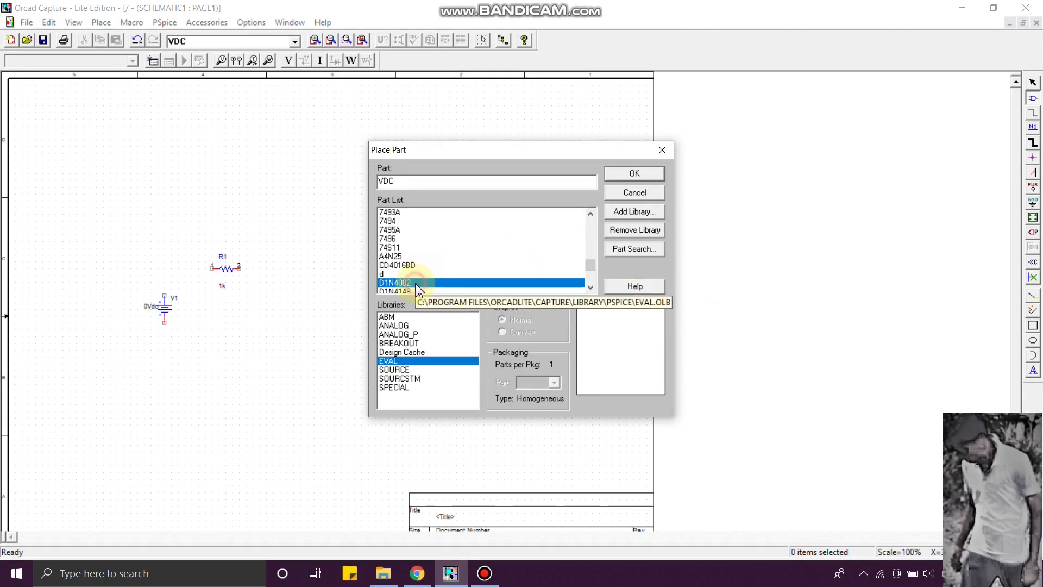
left_click(626, 174)
left_click(327, 267)
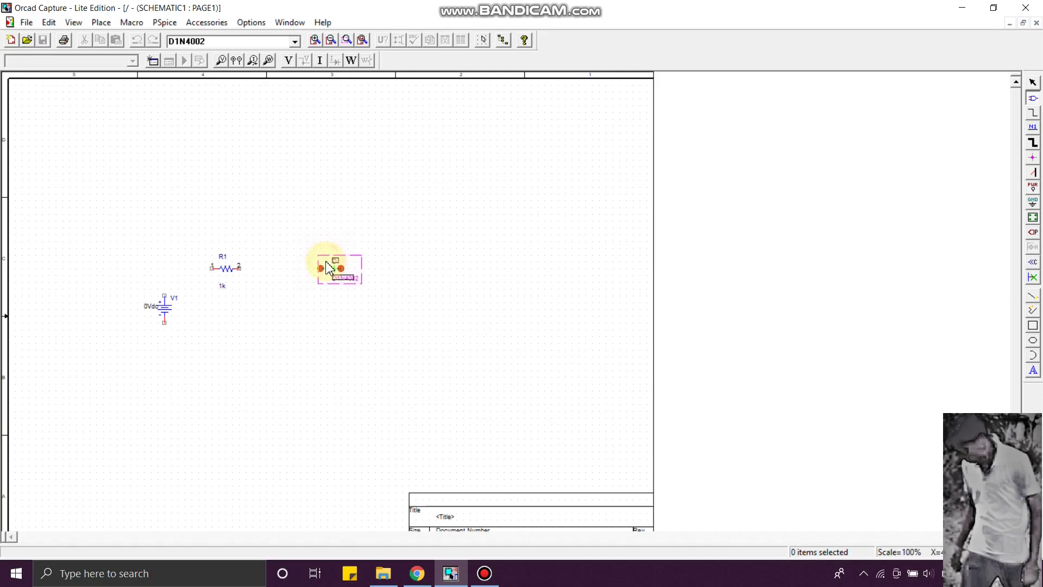
left_click(530, 282)
Wire the DC source's positive terminal to resistor pin 1 and resistor pin 2 to the diode's anode.
key("shift+w")
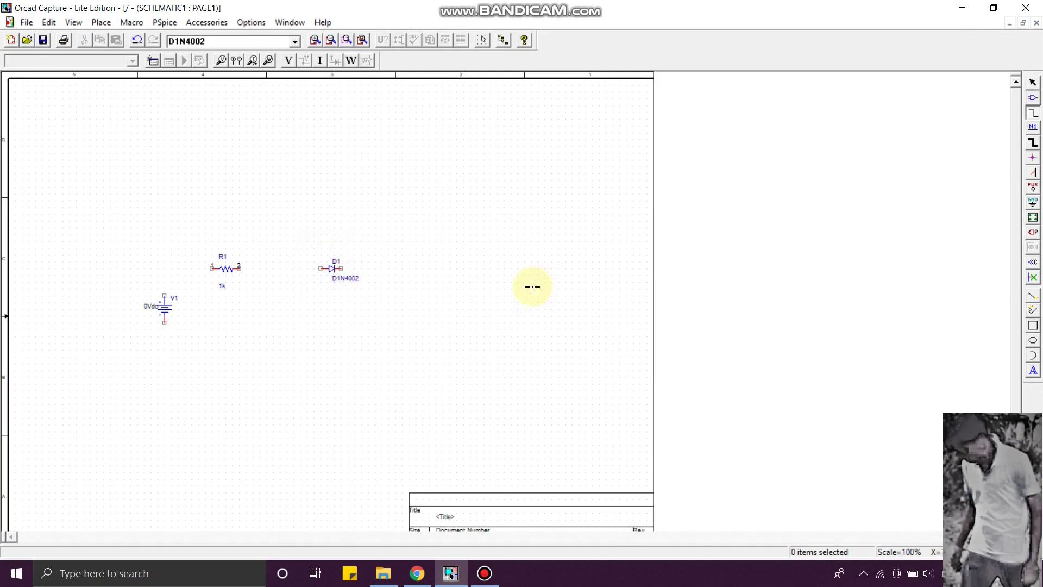
left_click(165, 296)
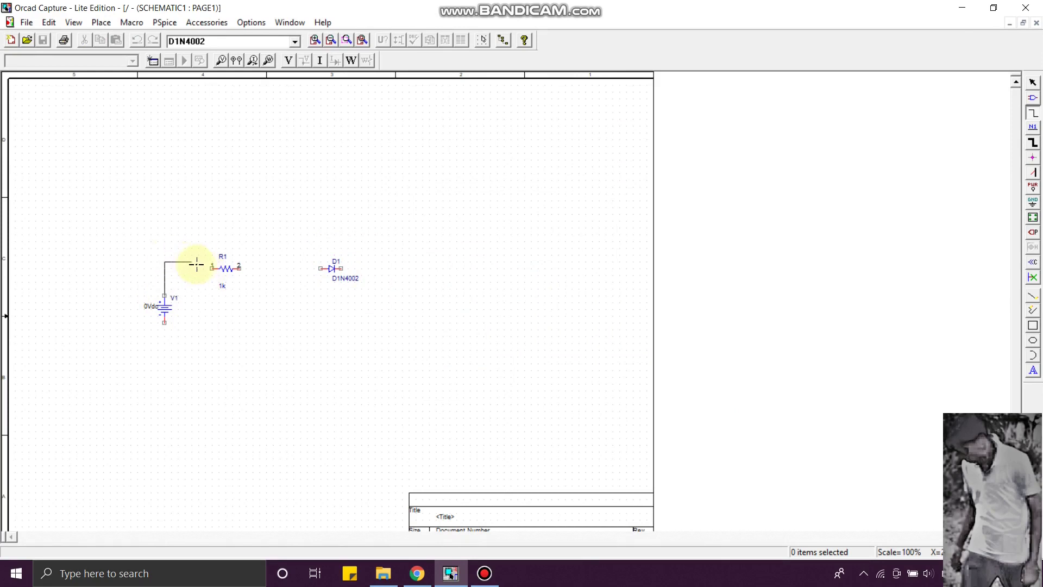
left_click(212, 268)
left_click(239, 268)
left_click(320, 269)
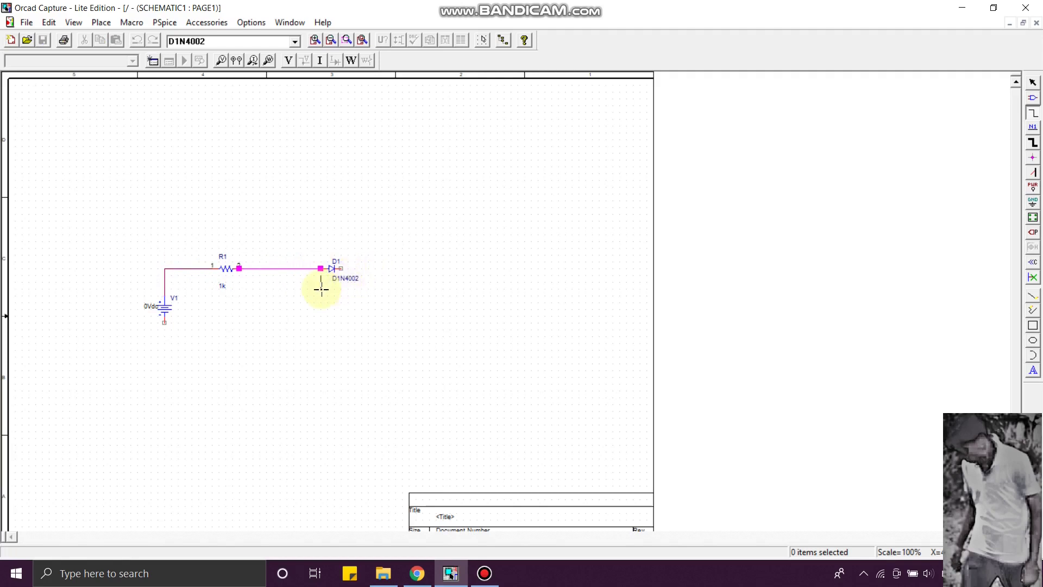
key("Escape")
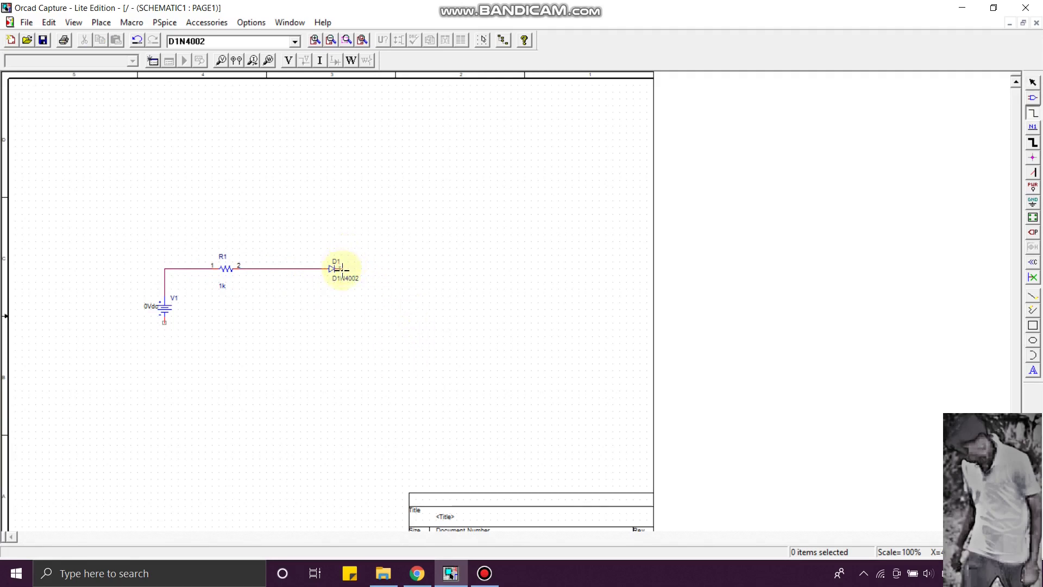
key("shift+w")
left_click(164, 324)
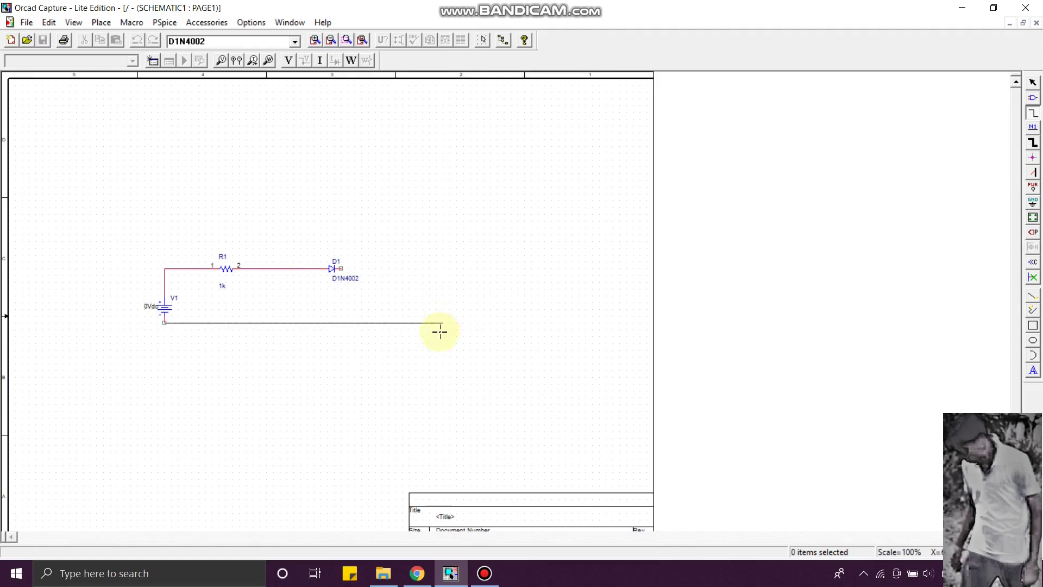
left_click(410, 323)
key("Escape")
left_click_drag(355, 343, 380, 317)
key("Delete")
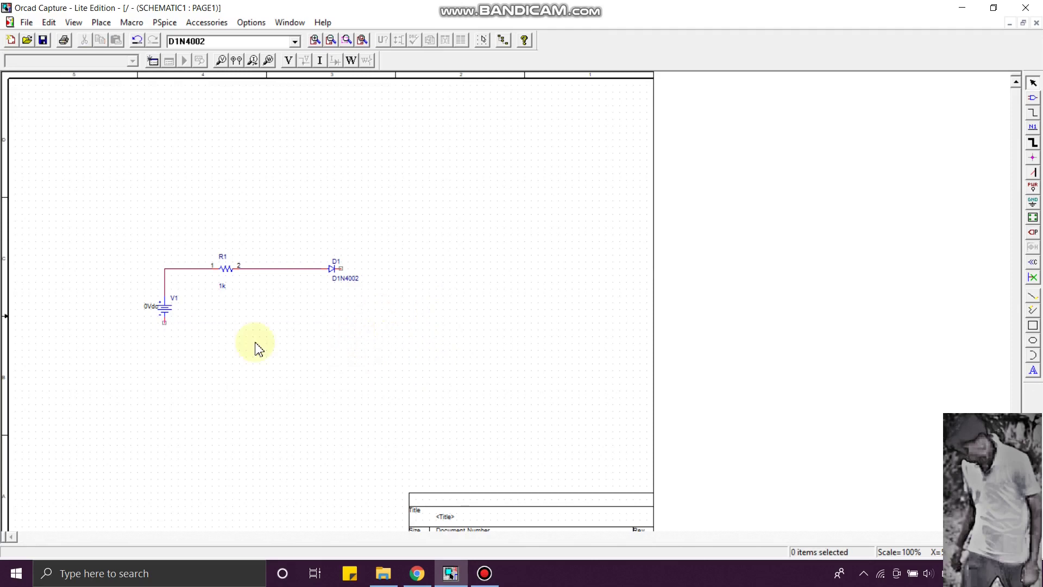
Wire the DC source's negative terminal down, along the bottom and up around the loop to the diode's cathode.
key("shift+w")
left_click(165, 322)
left_click(165, 397)
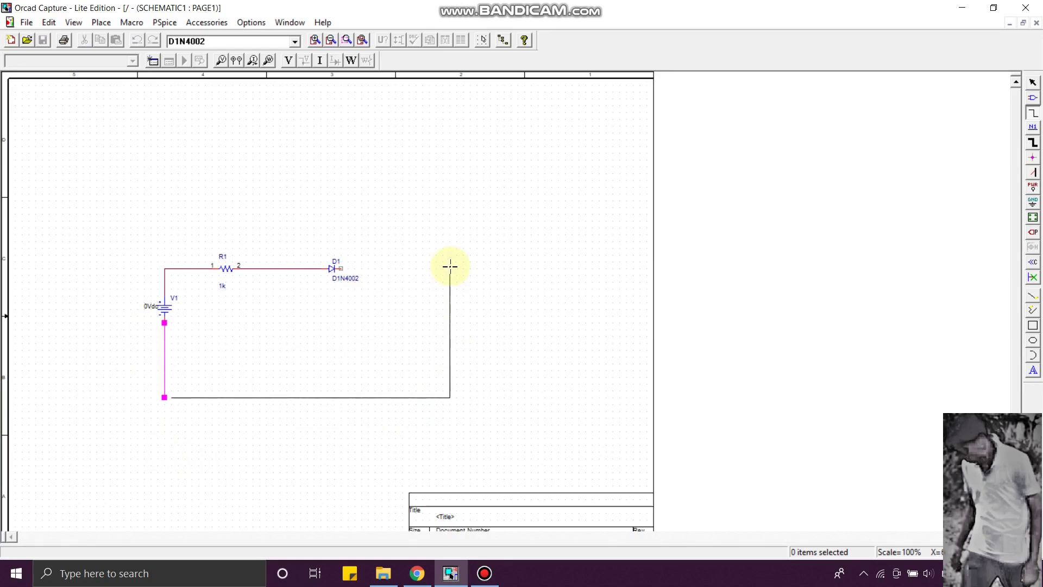
left_click(427, 267)
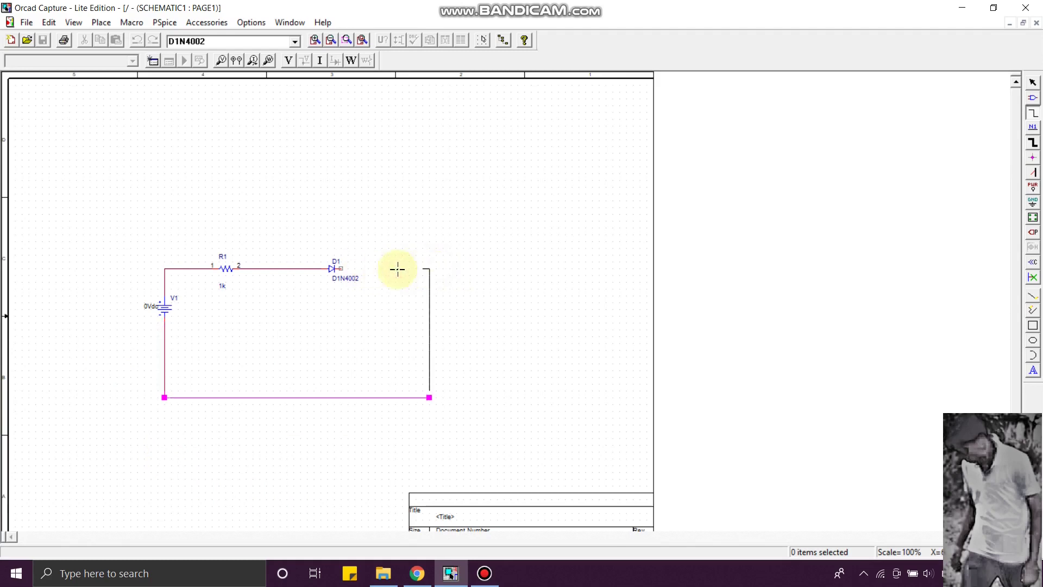
left_click(341, 267)
key("Escape")
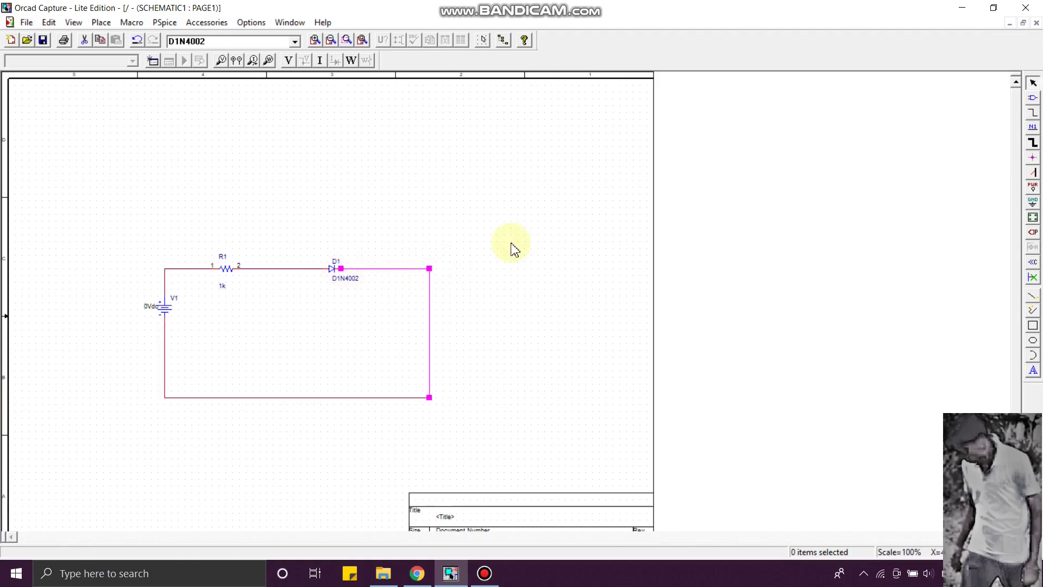
Place a 0/SOURCE ground symbol on the wire at the loop's lower corner, on the diode side.
left_click(1033, 202)
left_click(432, 268)
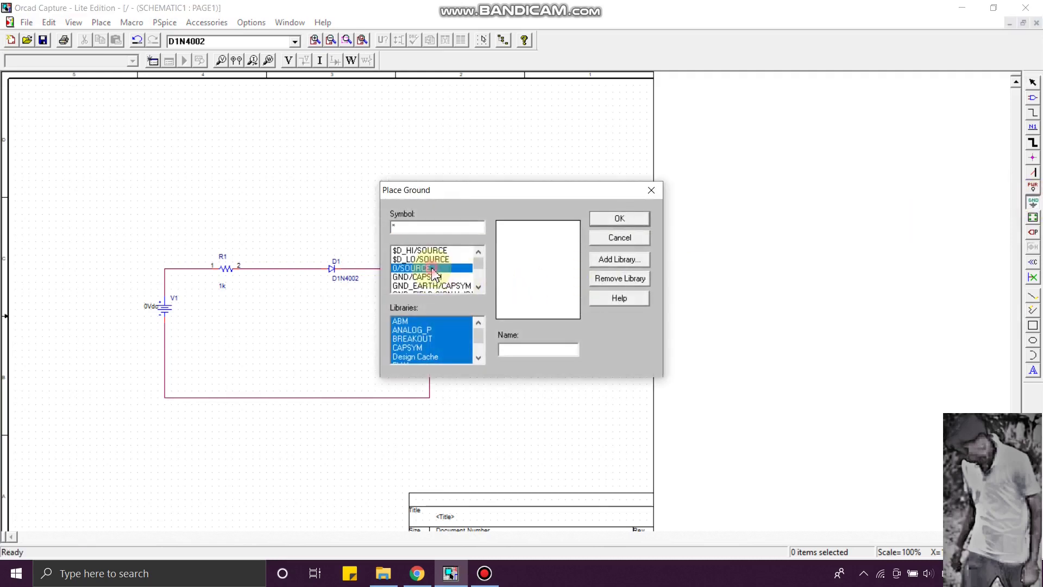
left_click(619, 219)
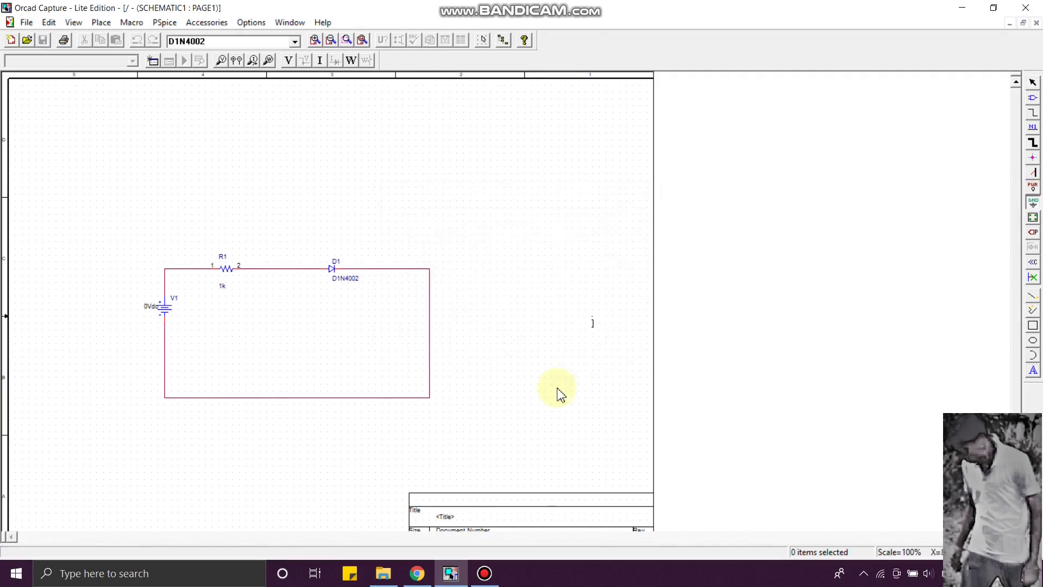
left_click(429, 399)
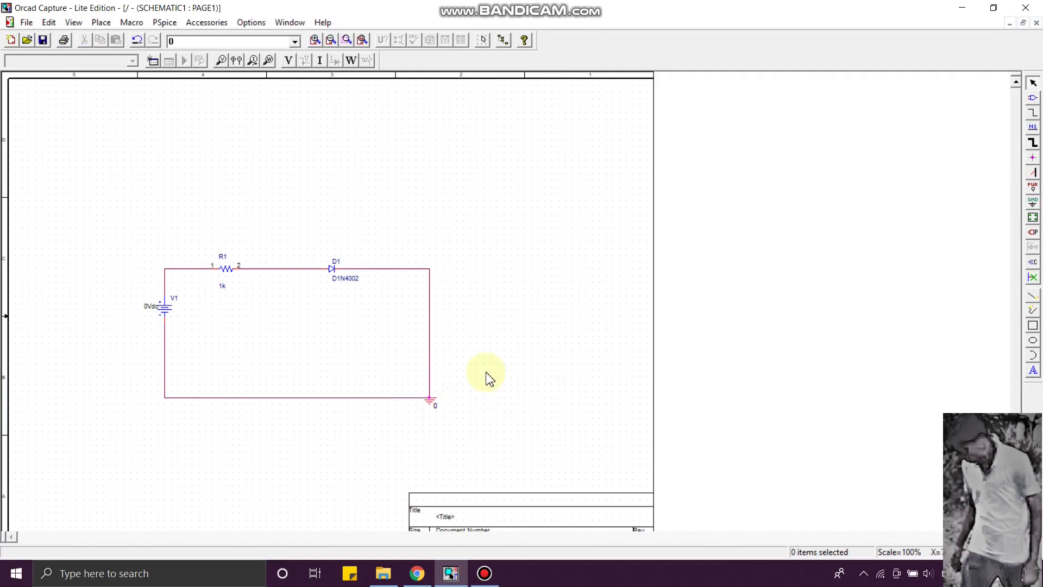
Create a new simulation profile named fbias that inherits from none.
left_click(160, 24)
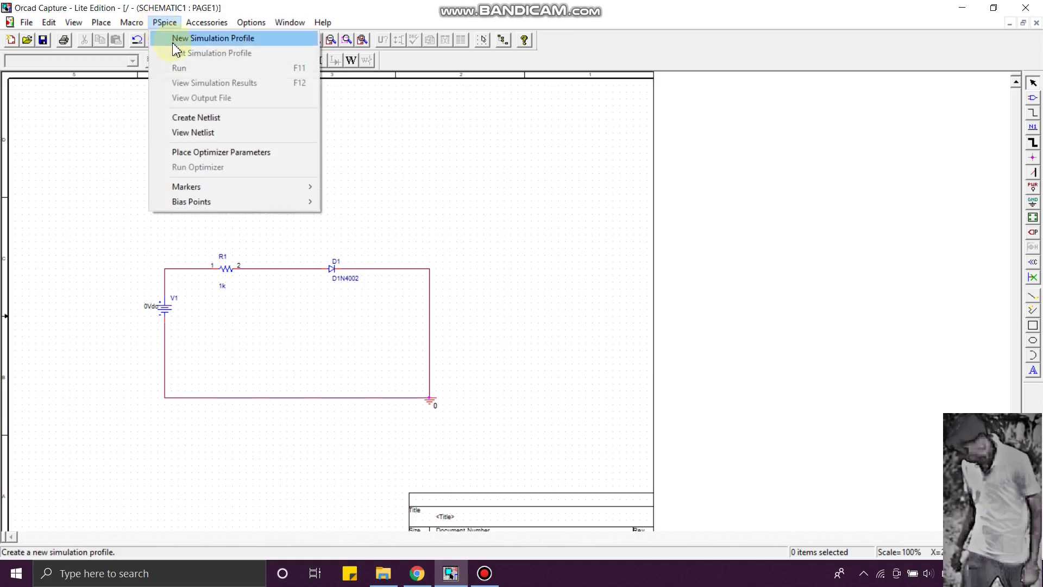
left_click(176, 39)
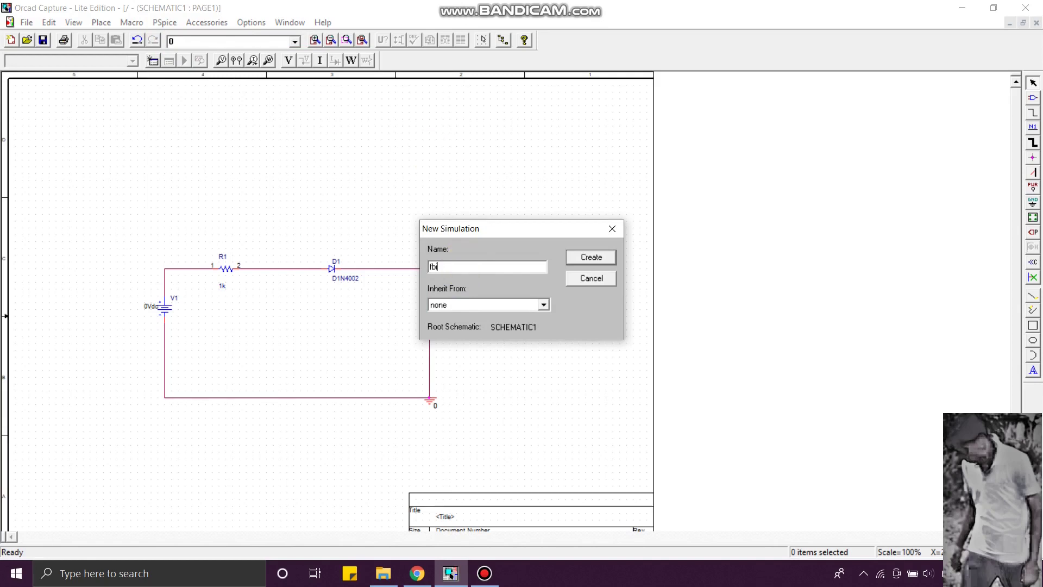
left_click(584, 265)
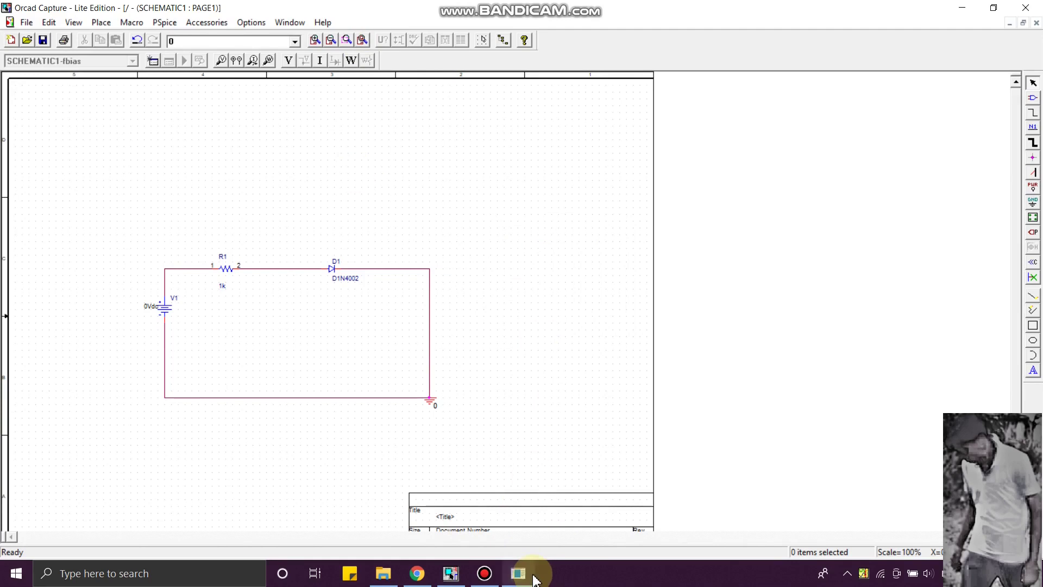
Configure the analysis as a linear DC sweep of voltage source V1 from 0 to 5 in increments of 1.
left_click(517, 575)
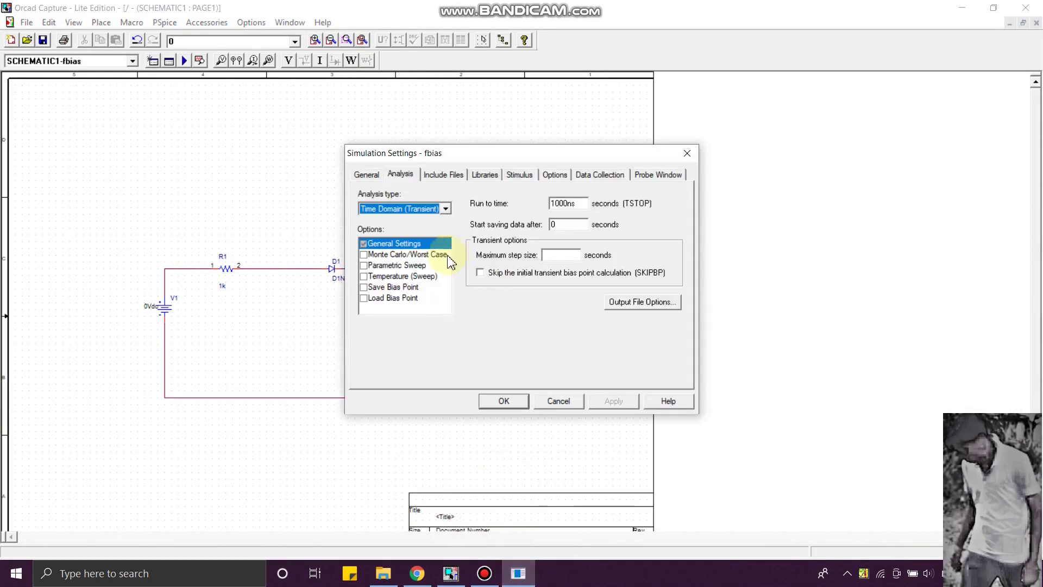
left_click(446, 209)
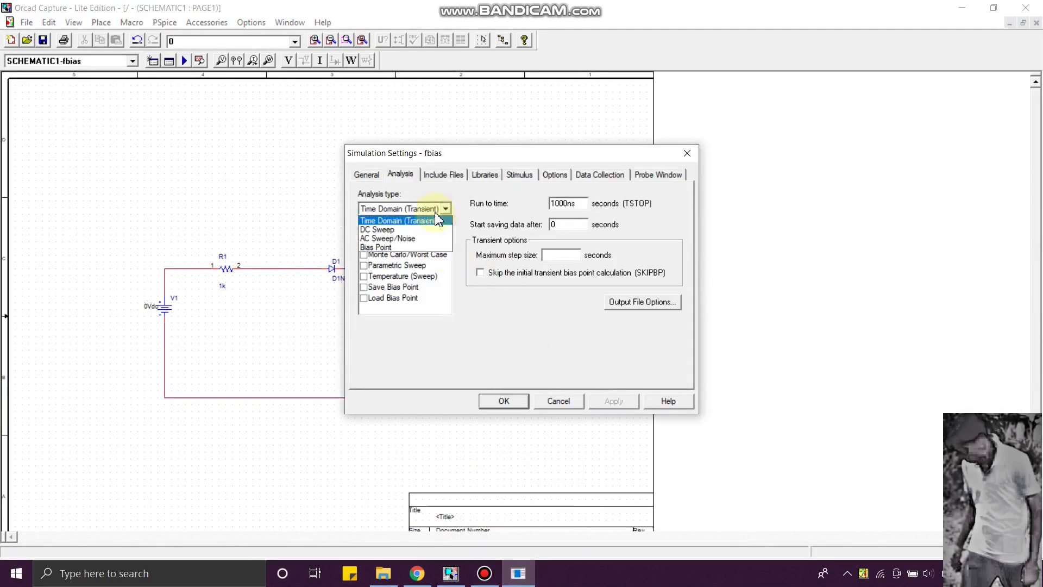
left_click(411, 231)
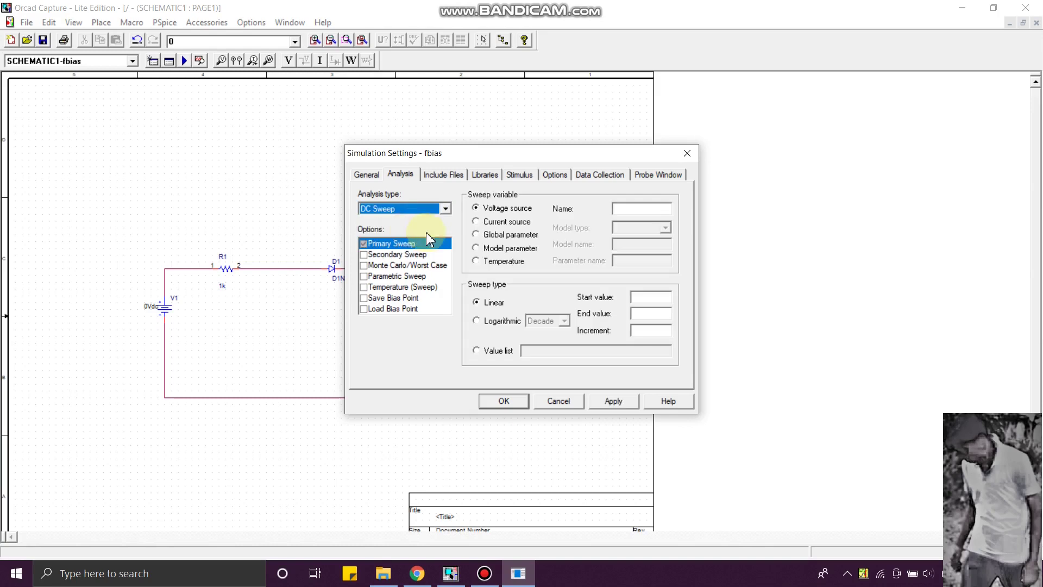
left_click(631, 211)
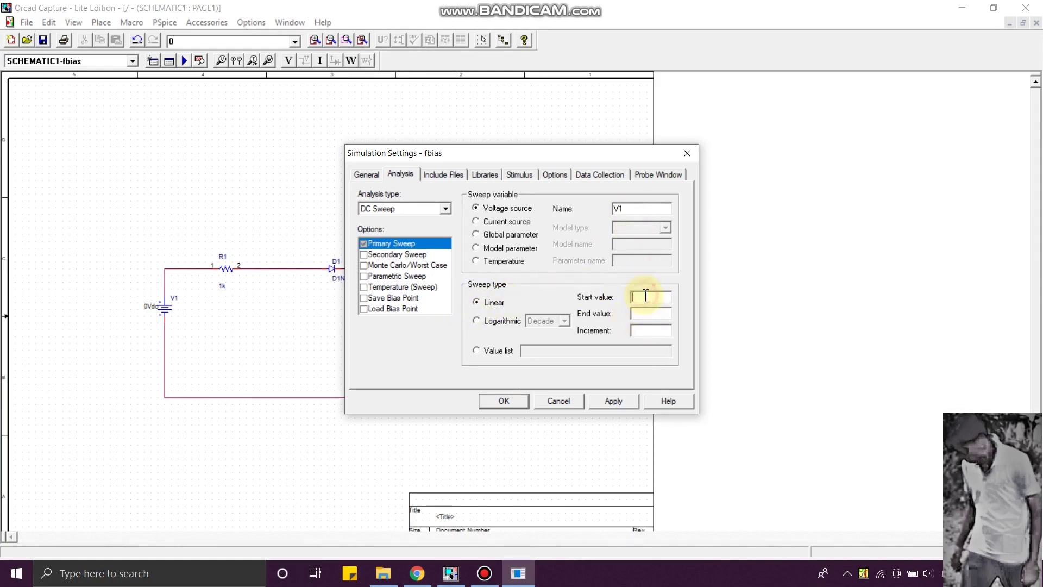
left_click(648, 315)
type("5")
type("1")
left_click(617, 406)
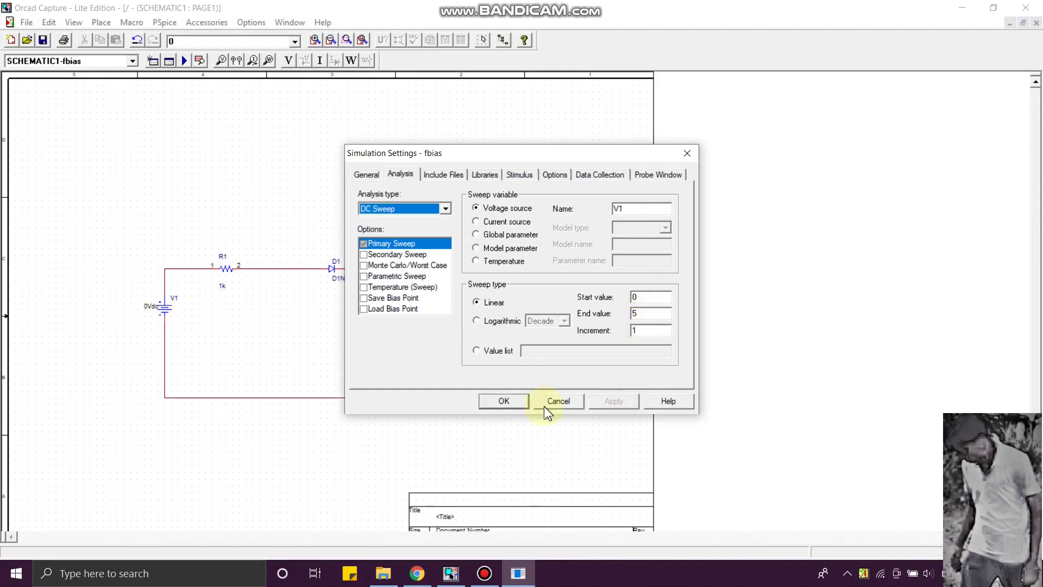
left_click(505, 405)
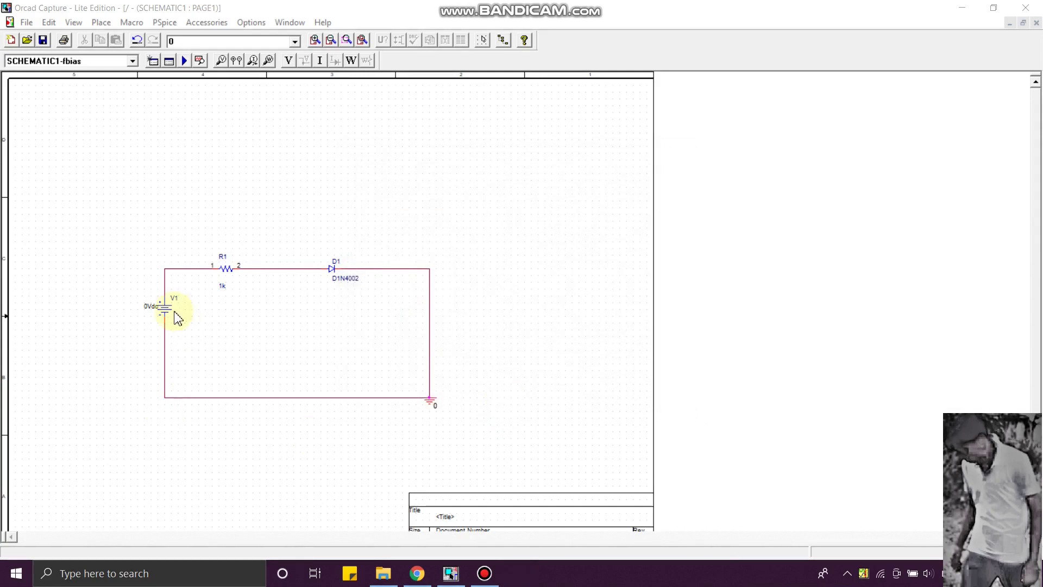
Set the DC value of source V1 to 5Vdc.
double_click(148, 311)
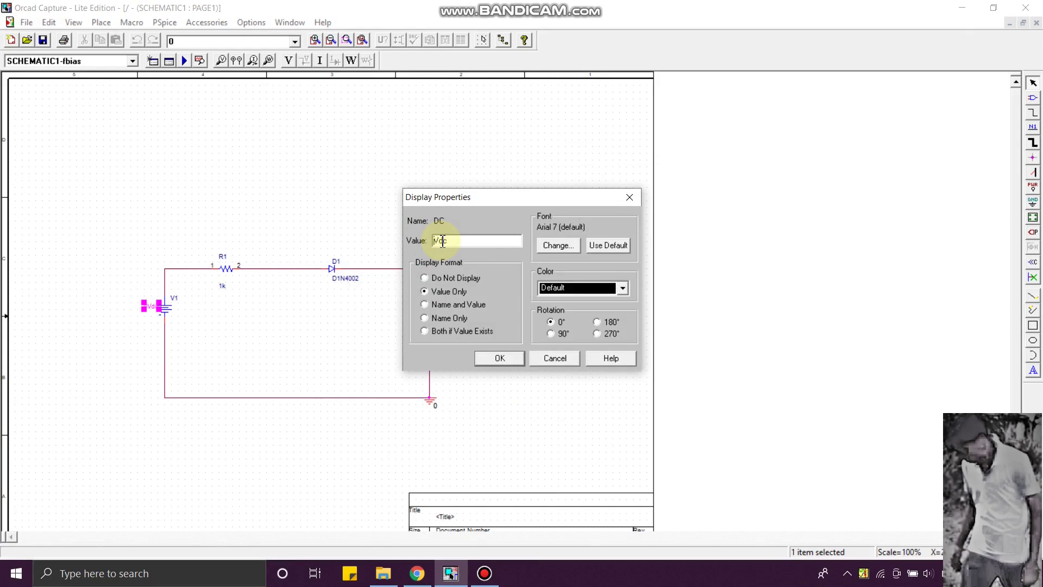
type("5Vdc")
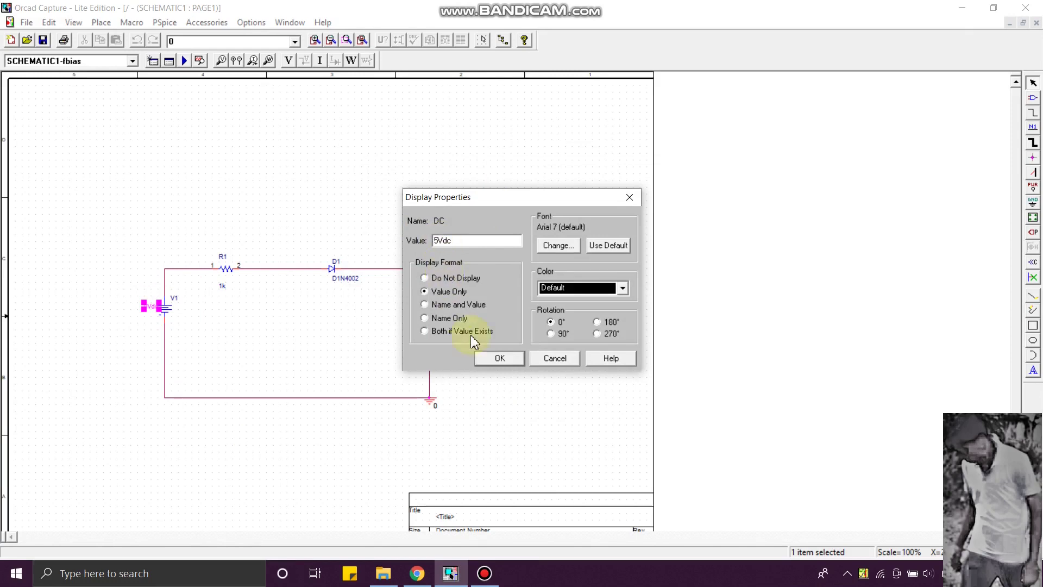
left_click(500, 358)
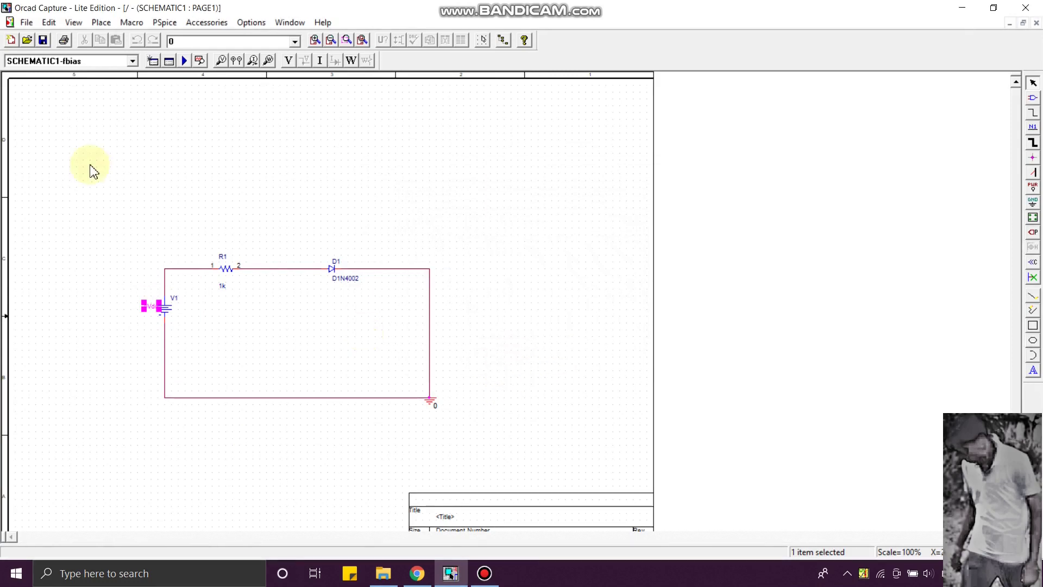
Save the schematic and run the fbias simulation.
left_click(44, 42)
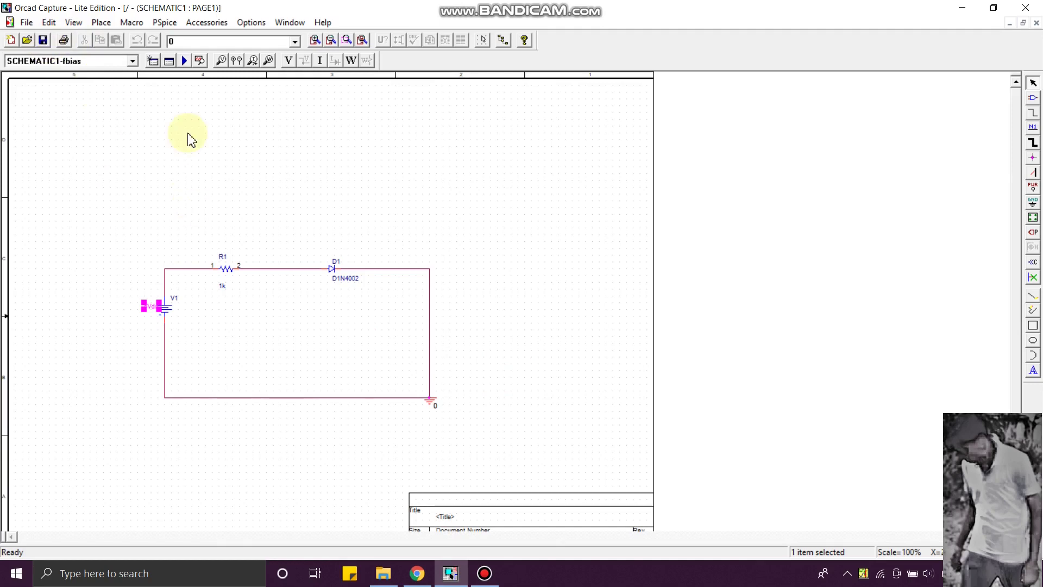
left_click(185, 62)
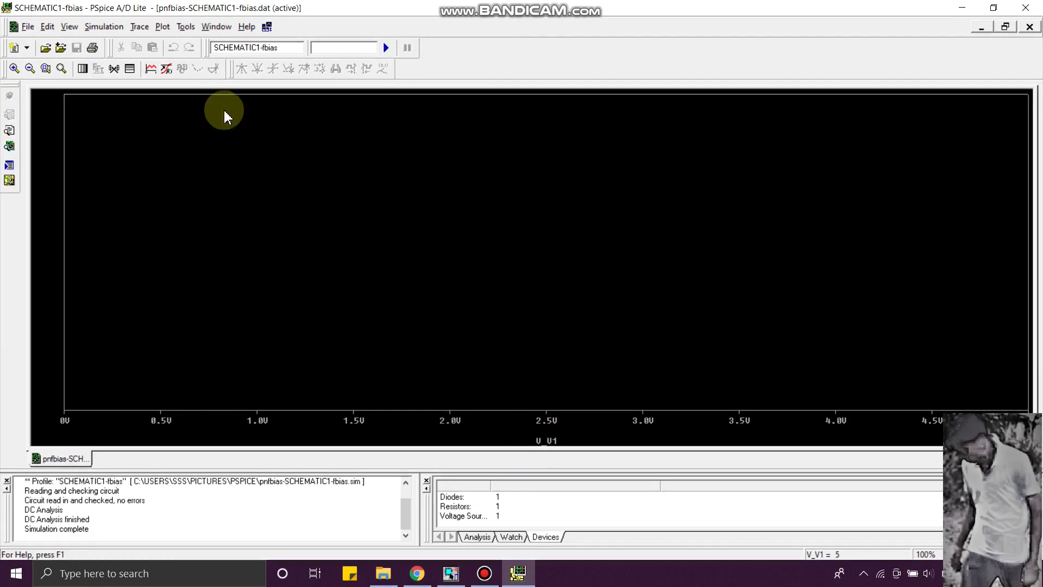
Set the plot's X axis variable to the diode anode voltage V(D1:1).
left_click(162, 27)
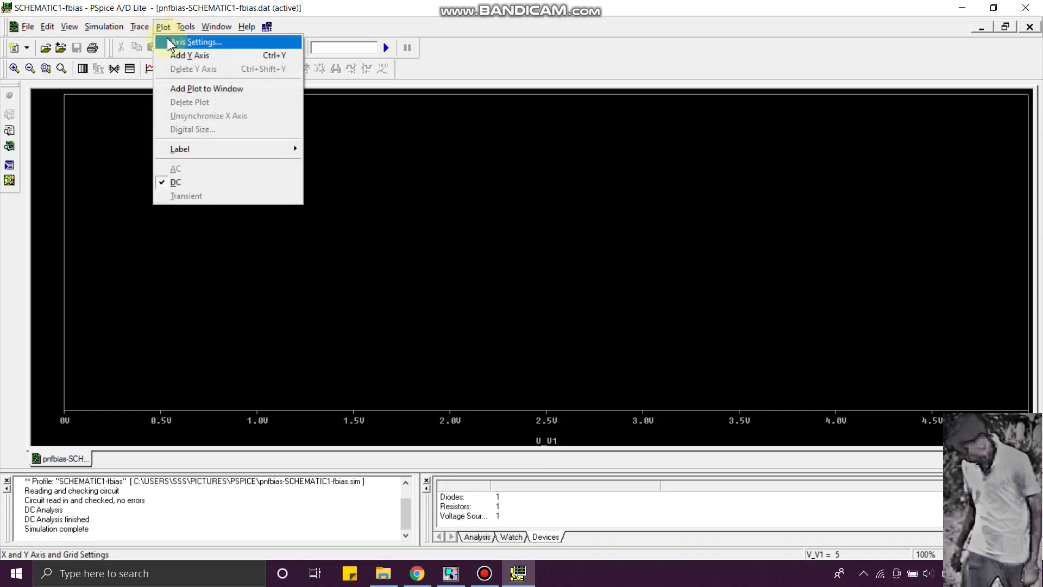
left_click(169, 43)
left_click(519, 368)
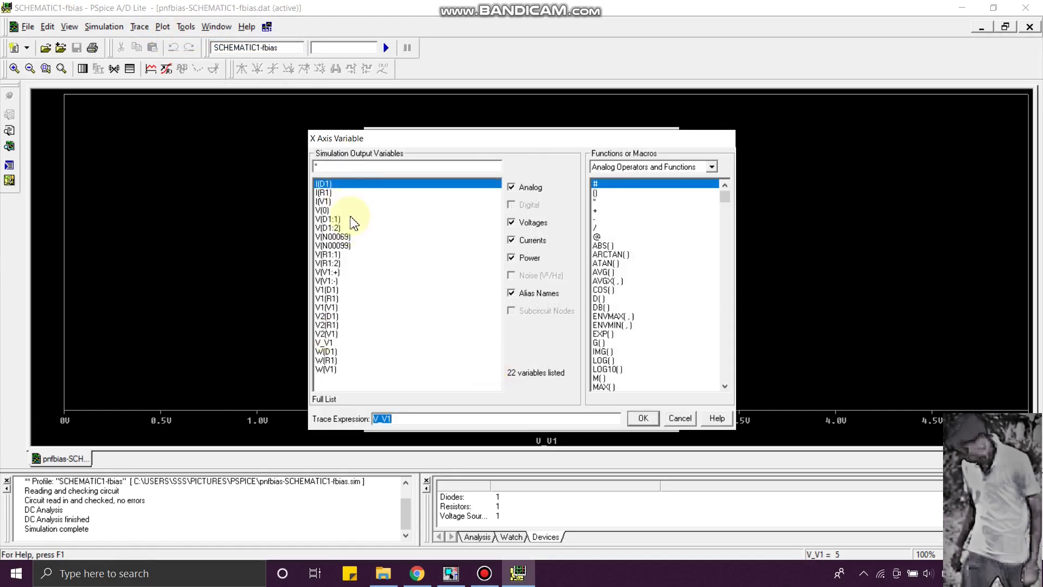
left_click(343, 219)
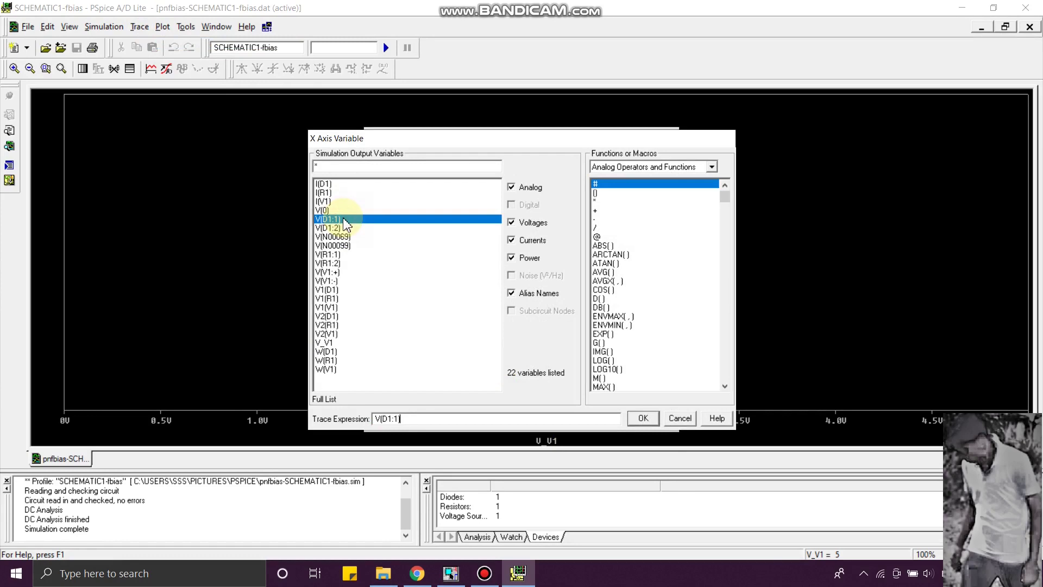
left_click(644, 419)
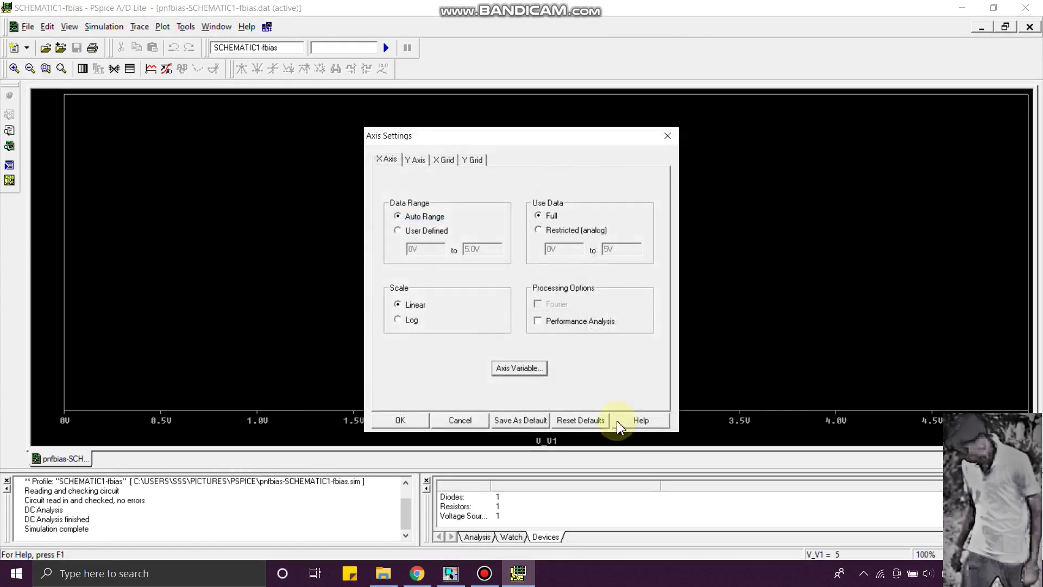
left_click(399, 419)
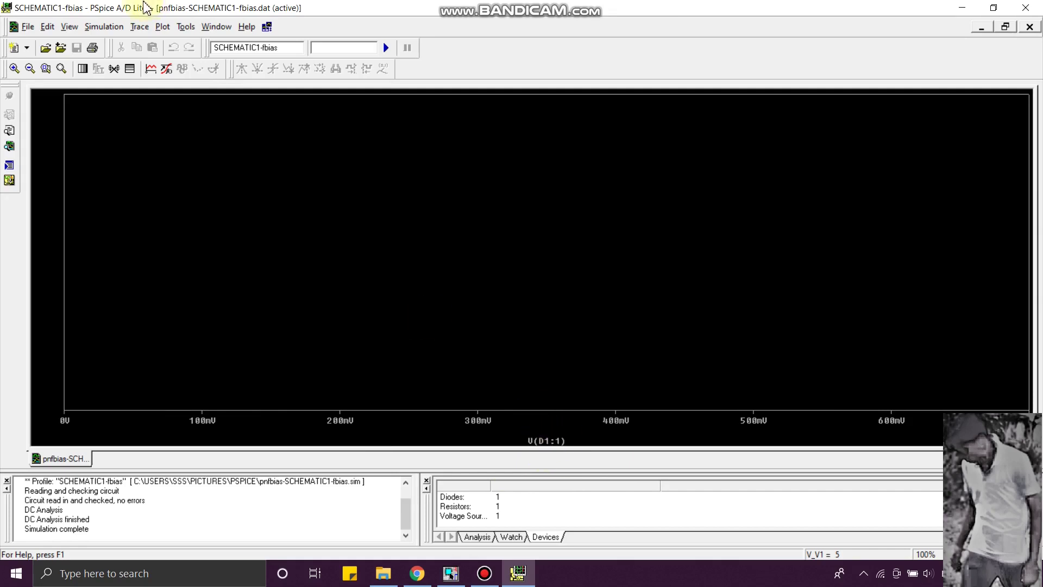
Add the diode current I(D1) as a trace on the plot.
left_click(141, 29)
left_click(155, 40)
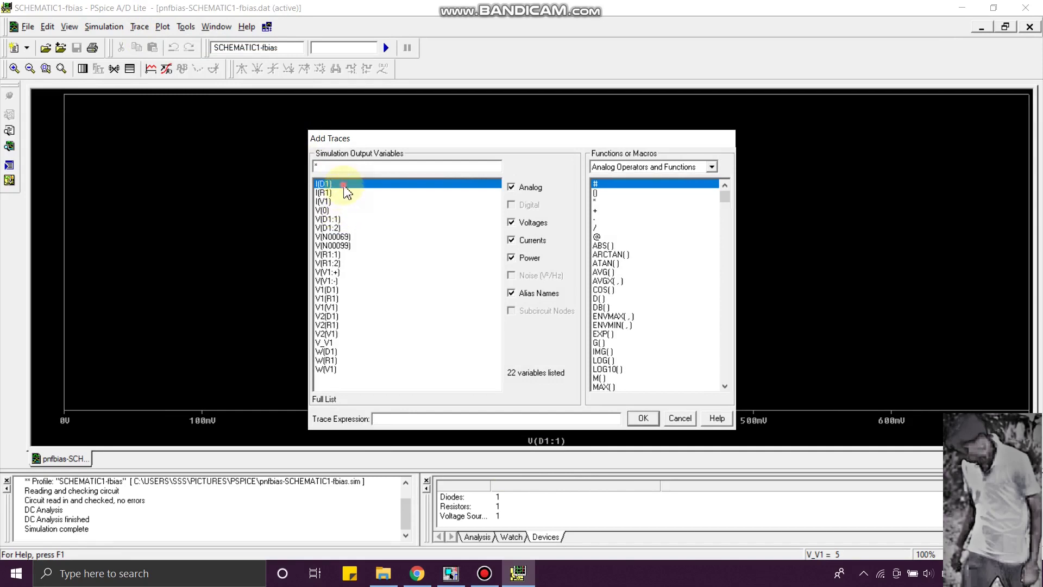
left_click(644, 420)
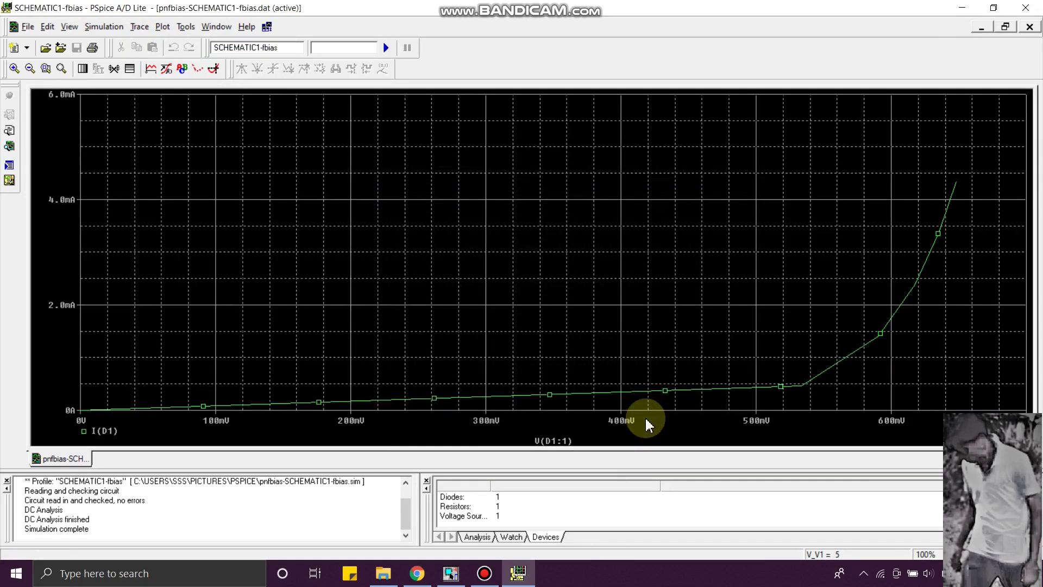
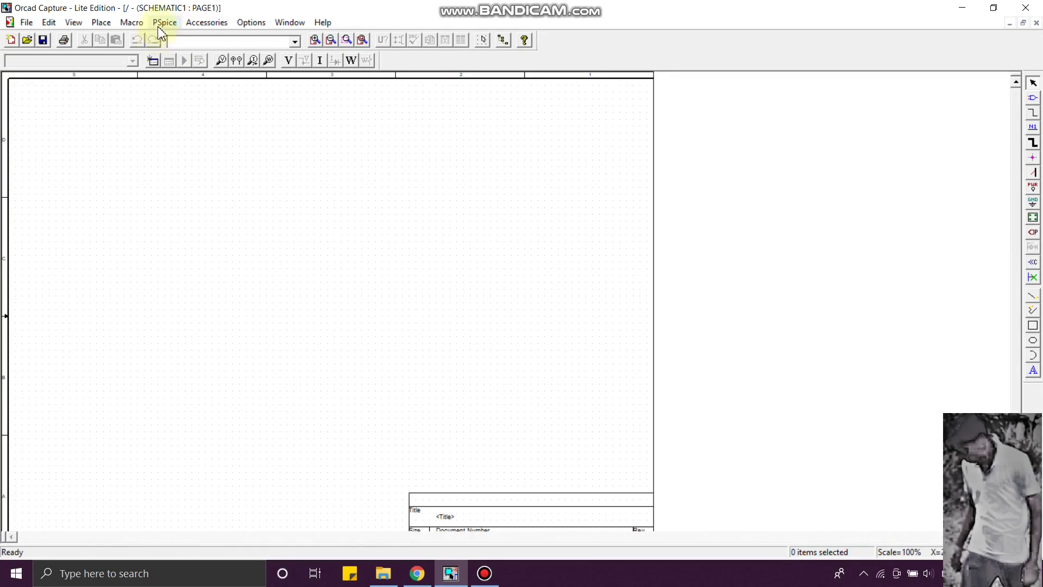
Place a D1N4002 diode from the EVAL library near the middle of the empty schematic page.
left_click(166, 22)
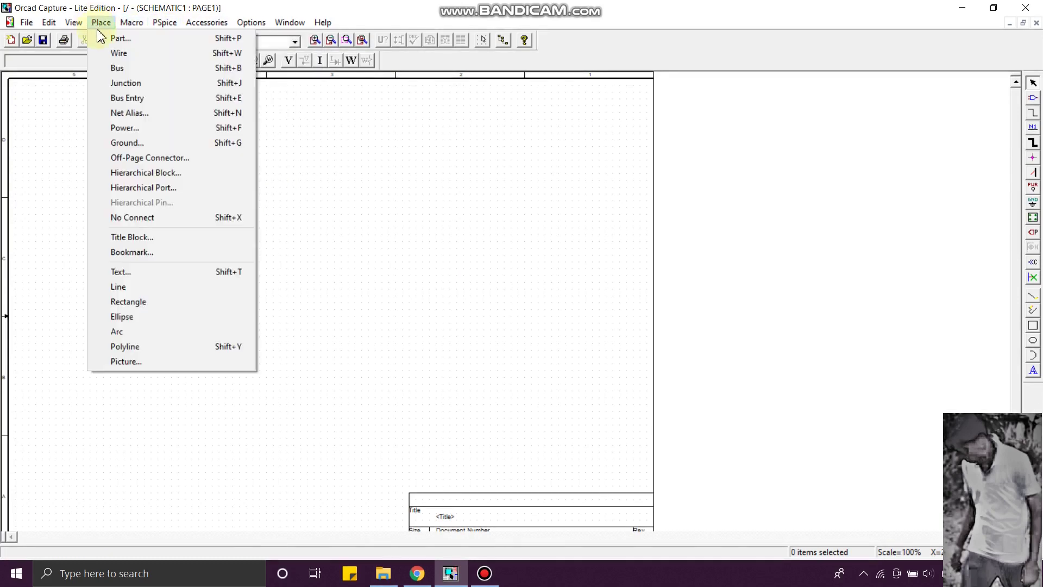
left_click(117, 38)
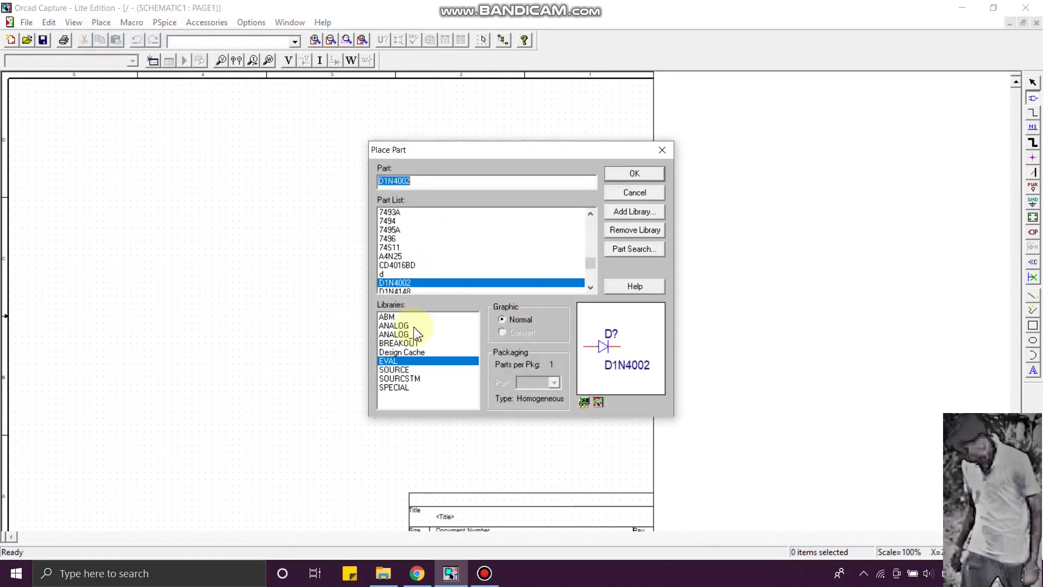
left_click(643, 178)
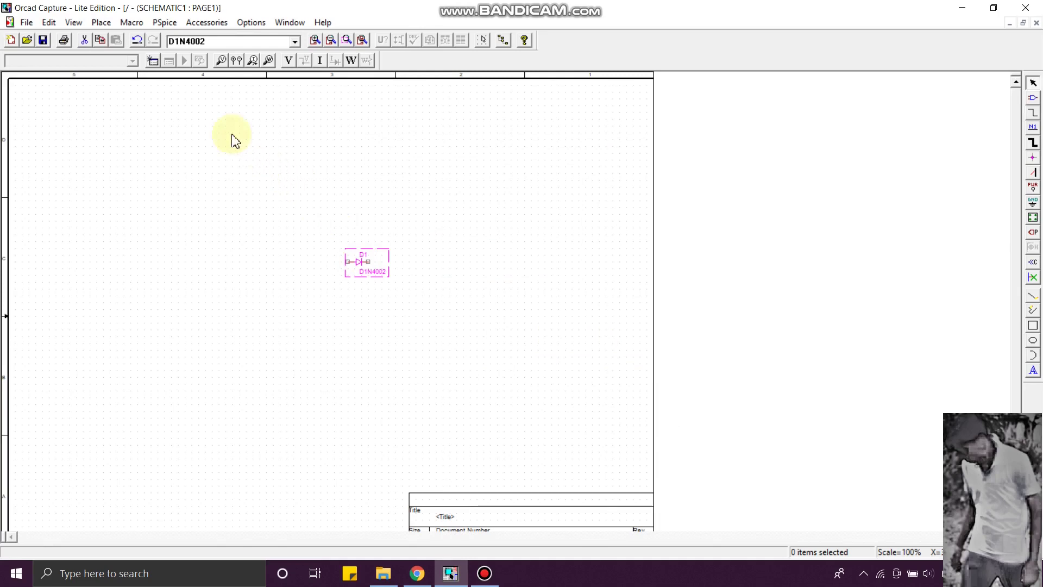
Place a resistor r from the ANALOG_P library in line with the diode, on its anode side.
left_click(166, 24)
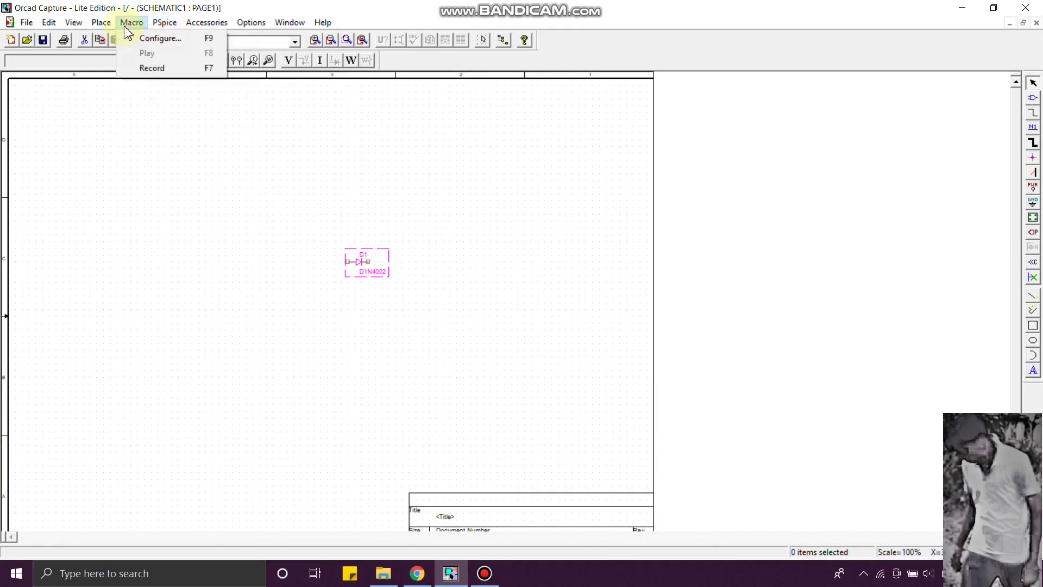
left_click(118, 40)
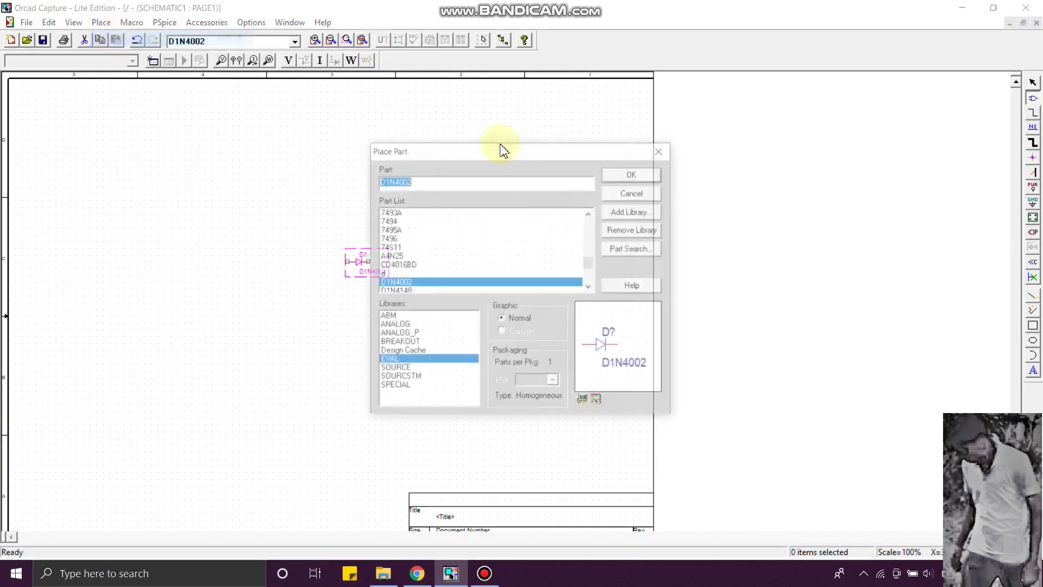
left_click(411, 334)
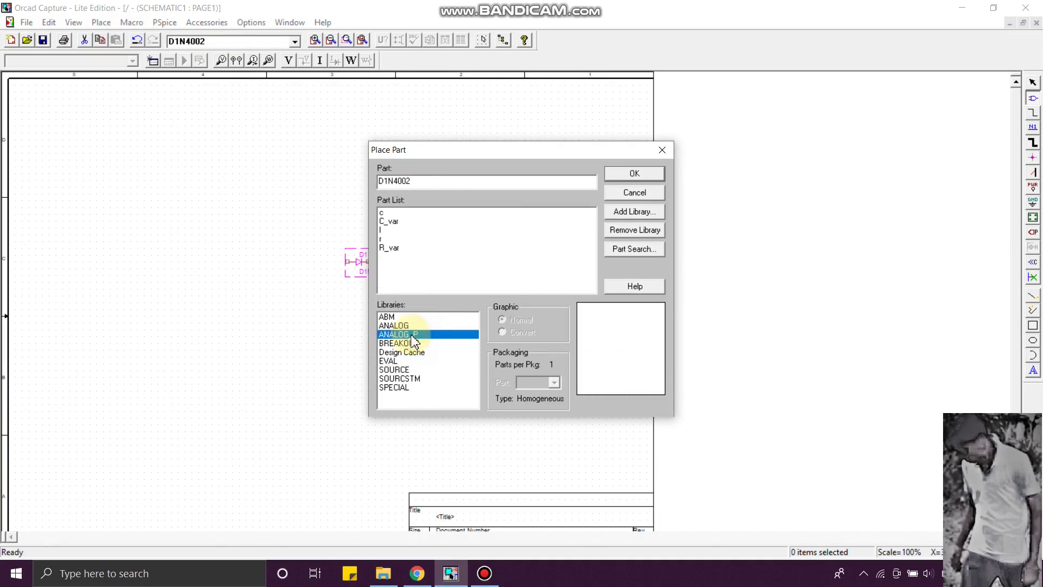
left_click(393, 240)
left_click(649, 178)
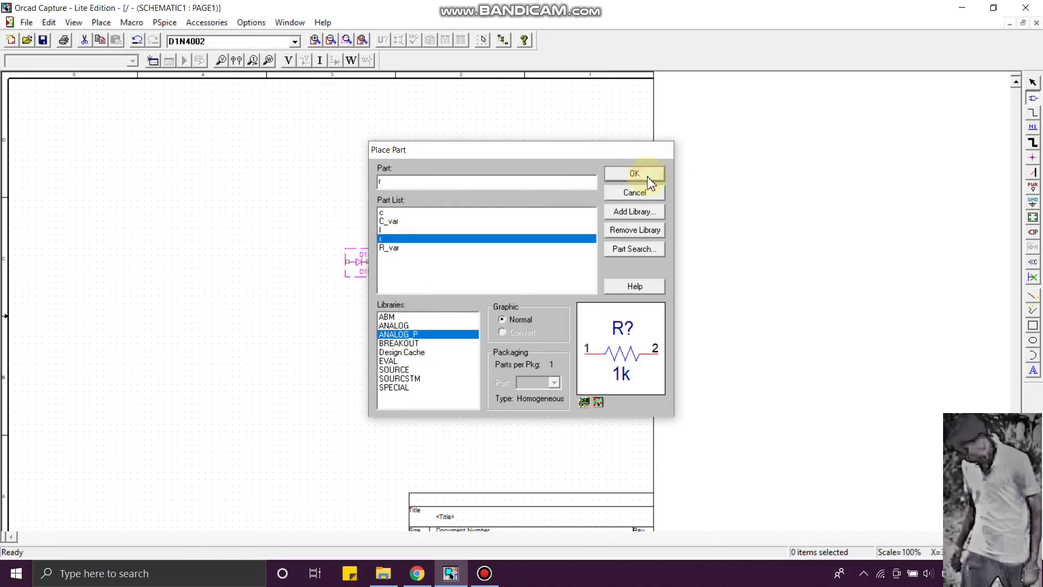
left_click(248, 261)
left_click(333, 300)
Place a VDC source from the SOURCE library below and to the left of resistor R1.
left_click(107, 25)
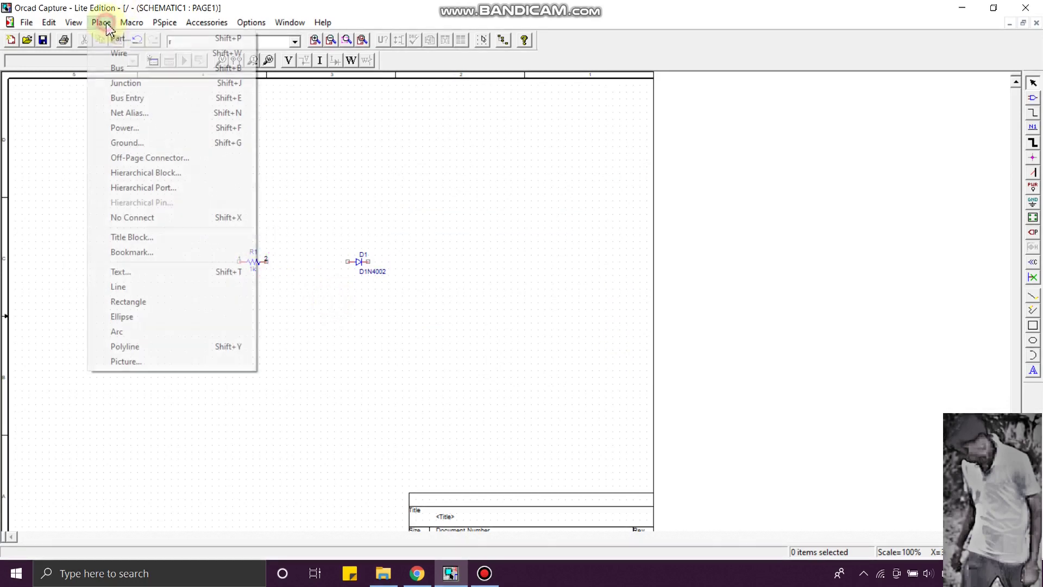
left_click(115, 37)
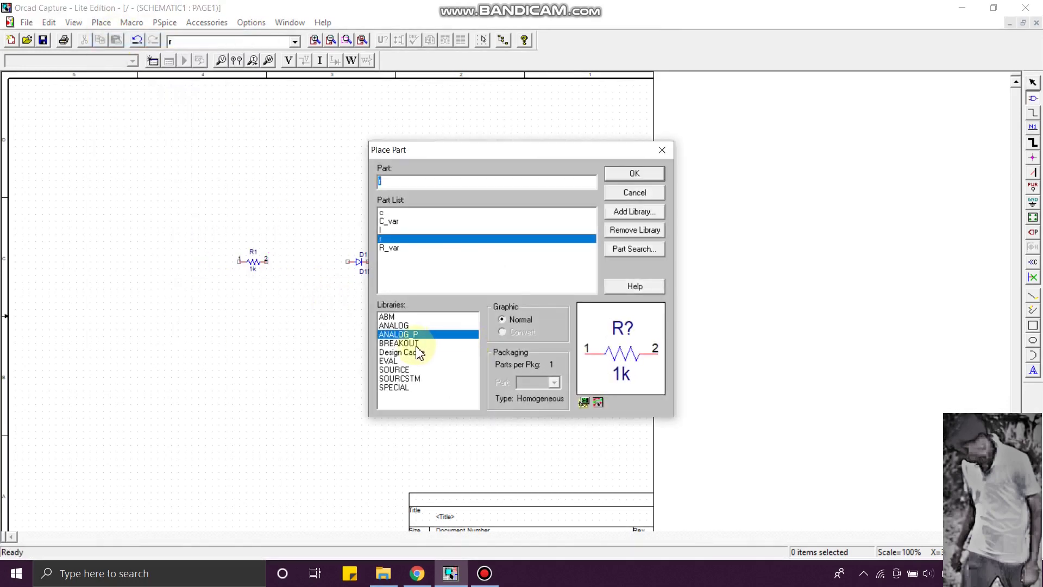
left_click(407, 369)
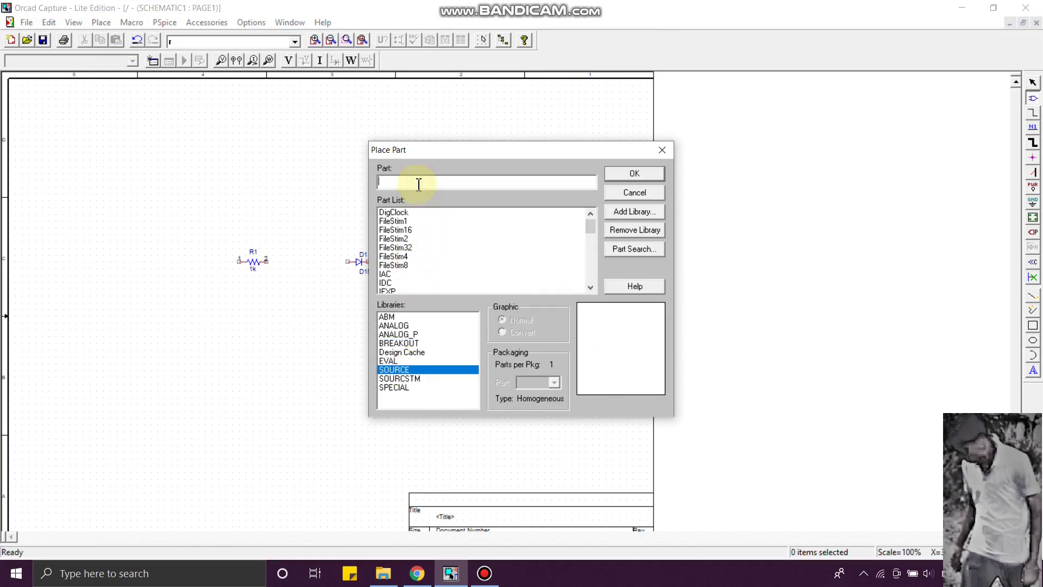
type("vdc")
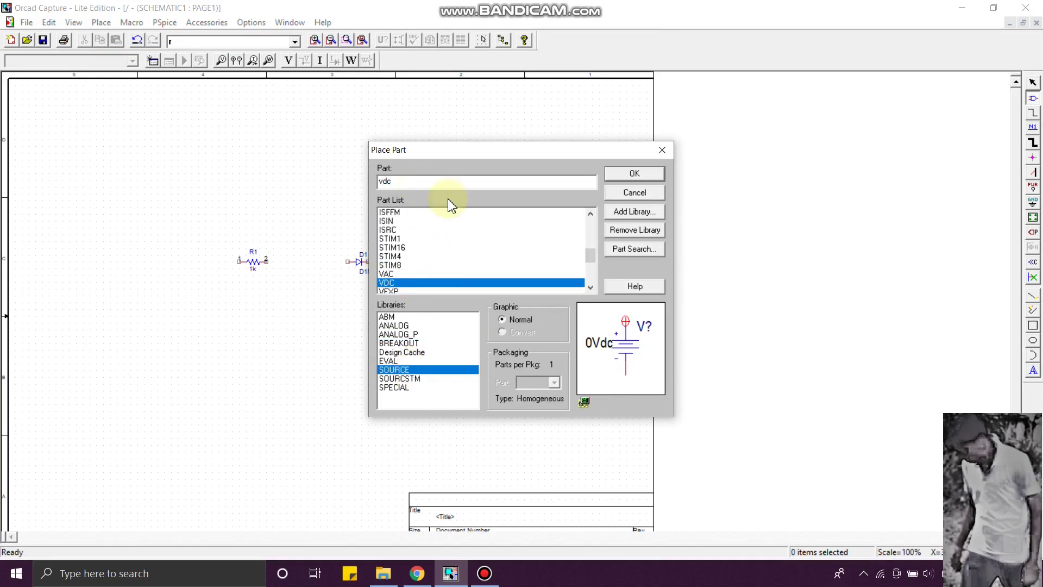
left_click(629, 175)
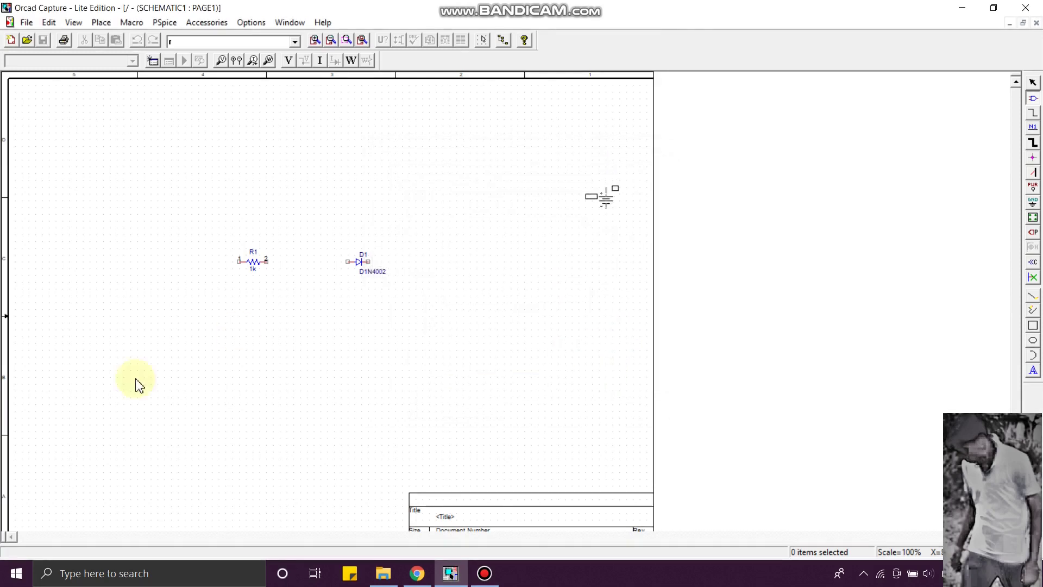
left_click(174, 296)
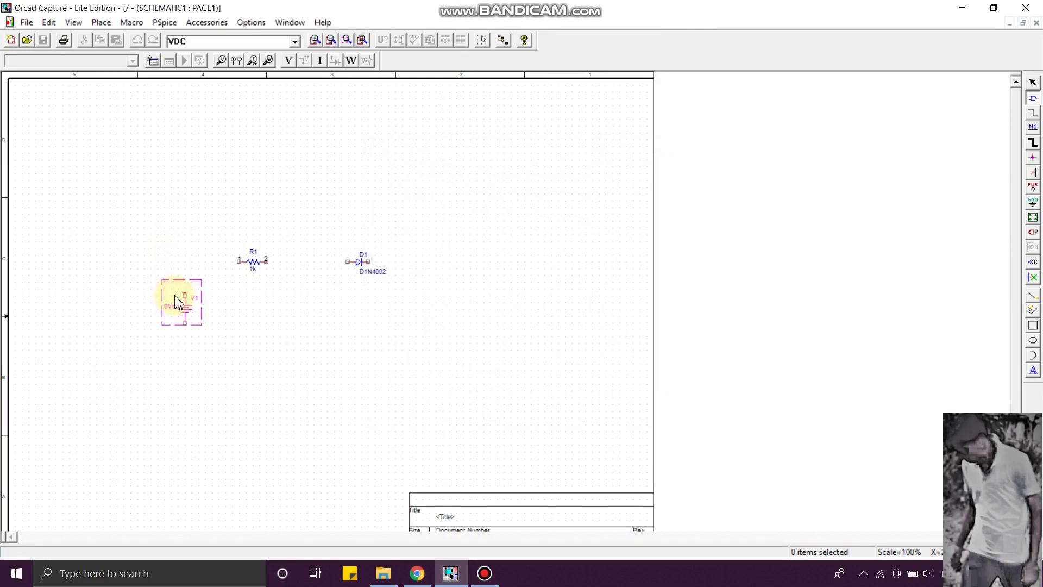
key("Escape")
left_click(259, 391)
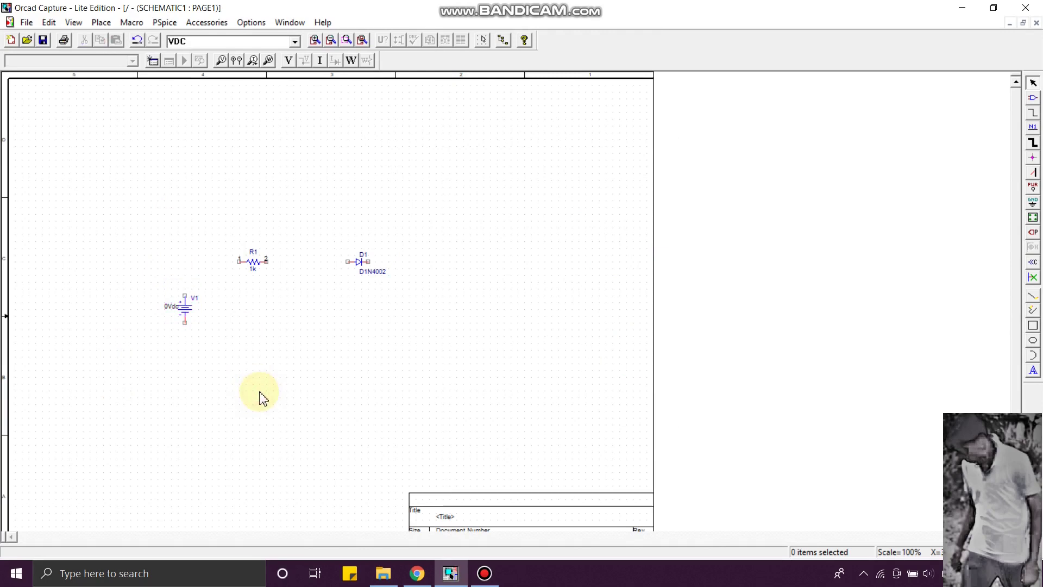
Wire the positive terminal of V1 to pin 1 of R1, and pin 2 of R1 to diode D1.
left_click(185, 296)
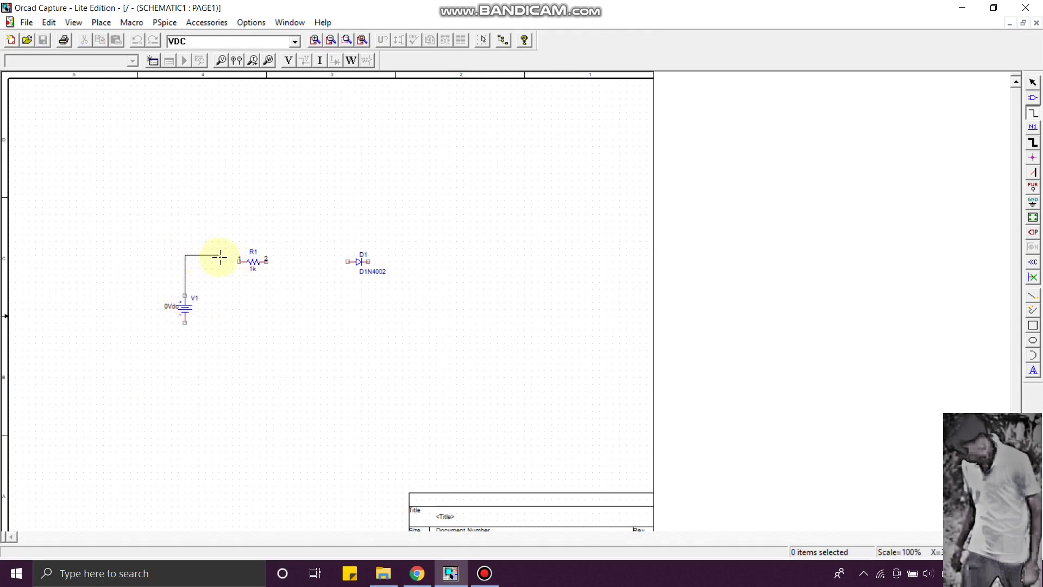
left_click(239, 261)
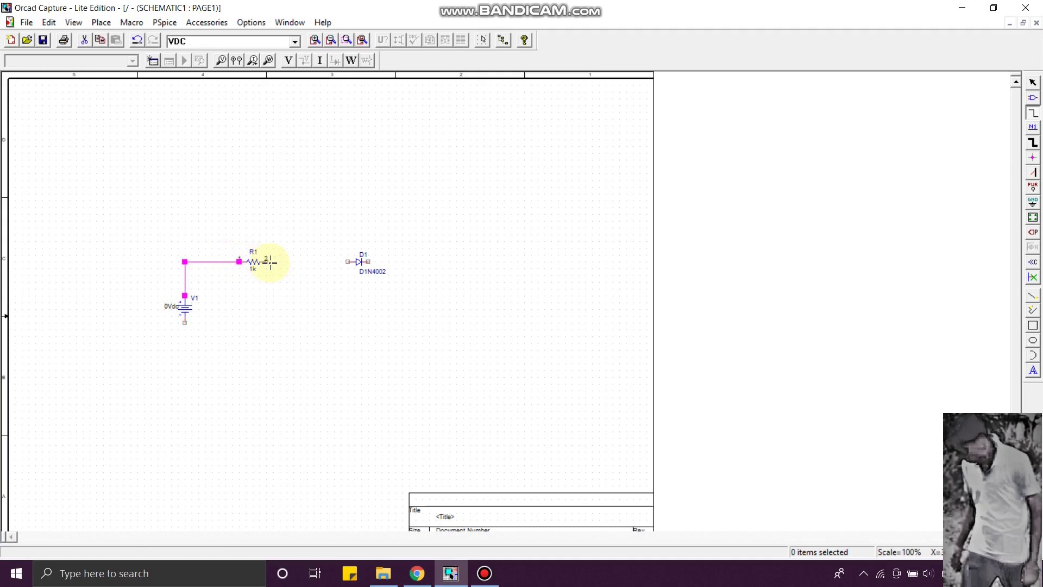
left_click(268, 262)
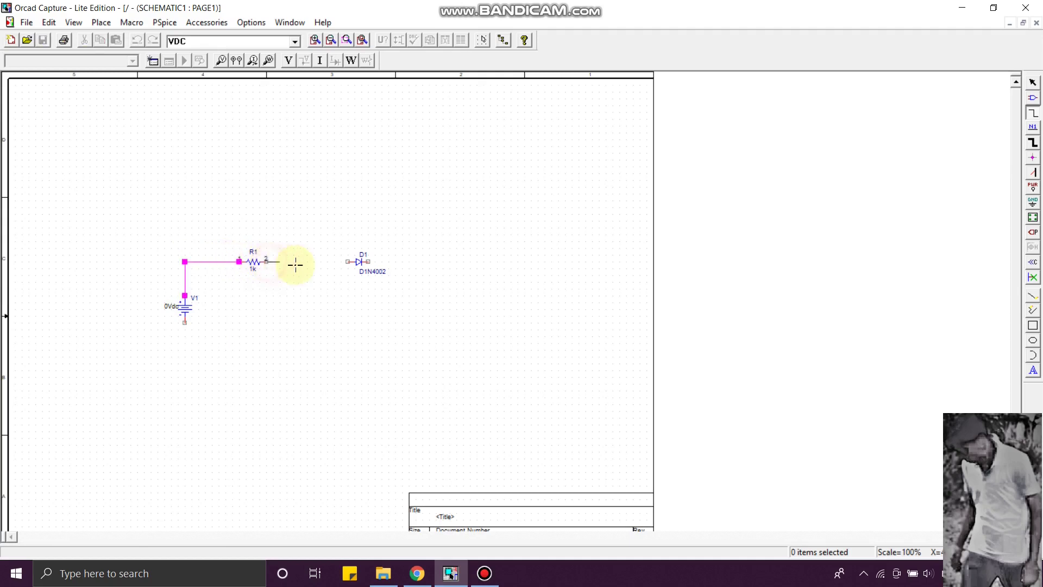
left_click(348, 261)
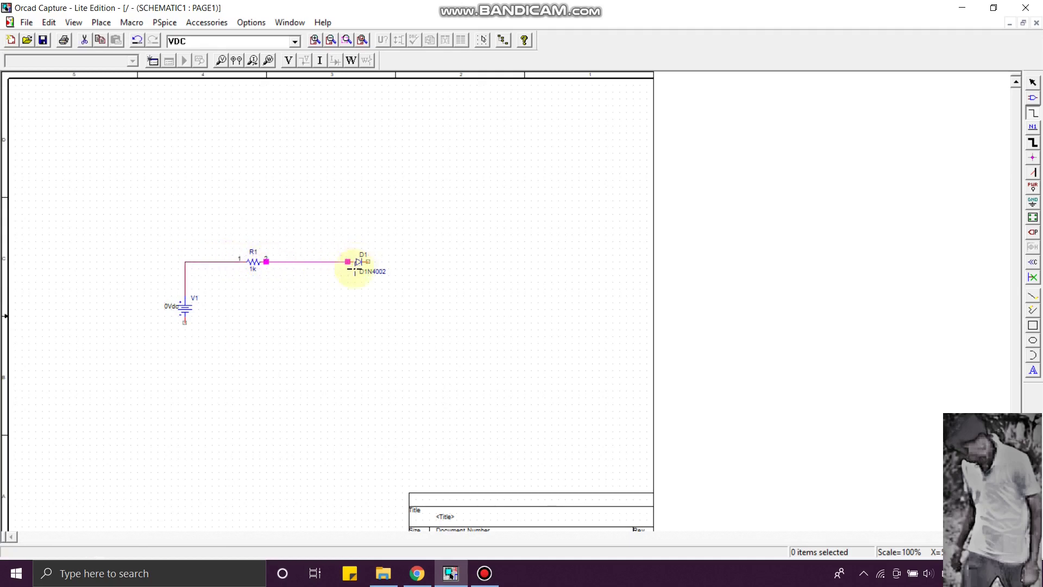
Close the loop with a wire from the negative terminal of V1 around to the free end of diode D1.
left_click(185, 323)
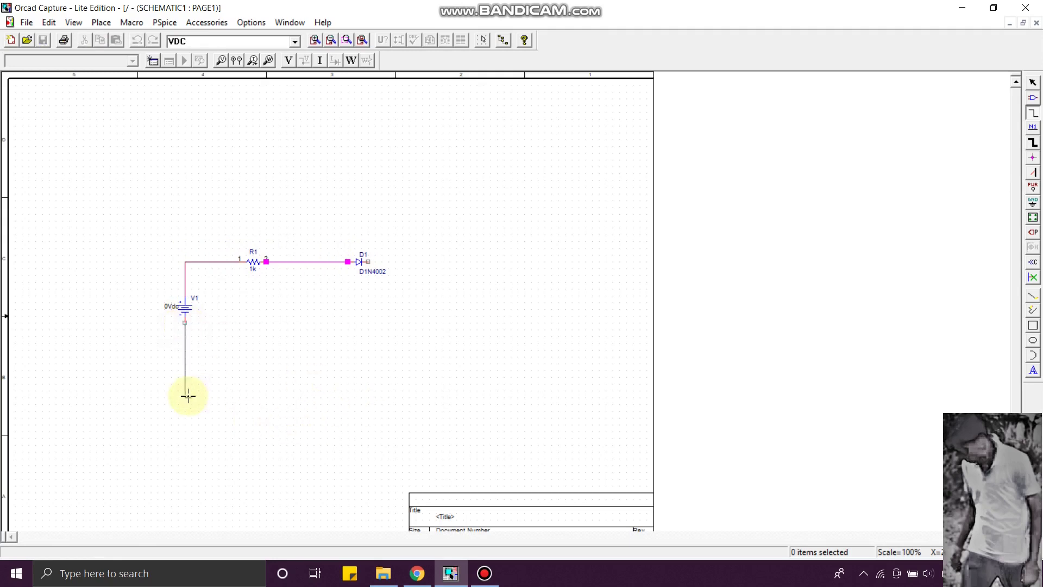
left_click(465, 362)
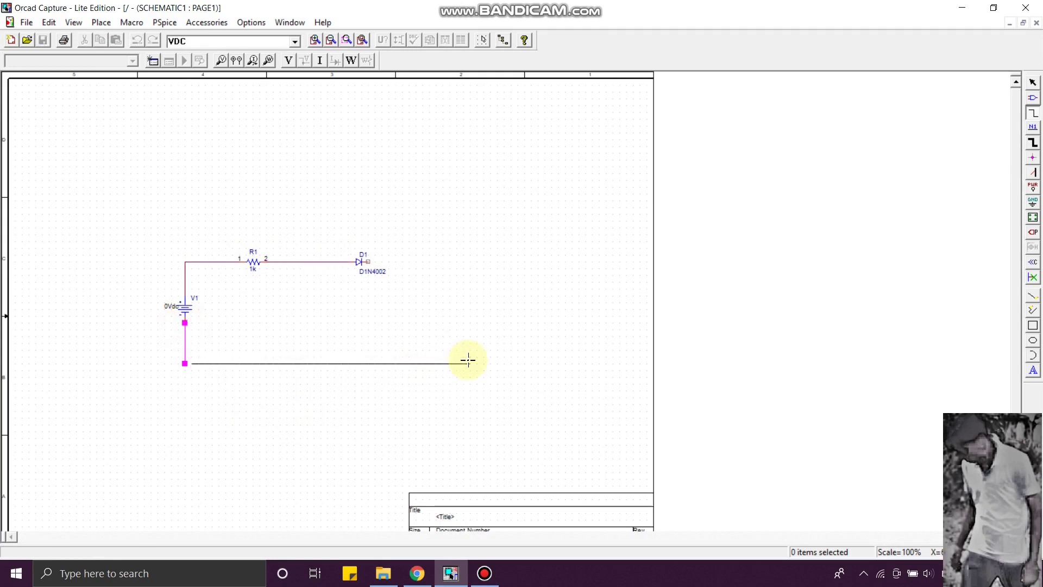
left_click(463, 262)
left_click(367, 262)
key("Escape")
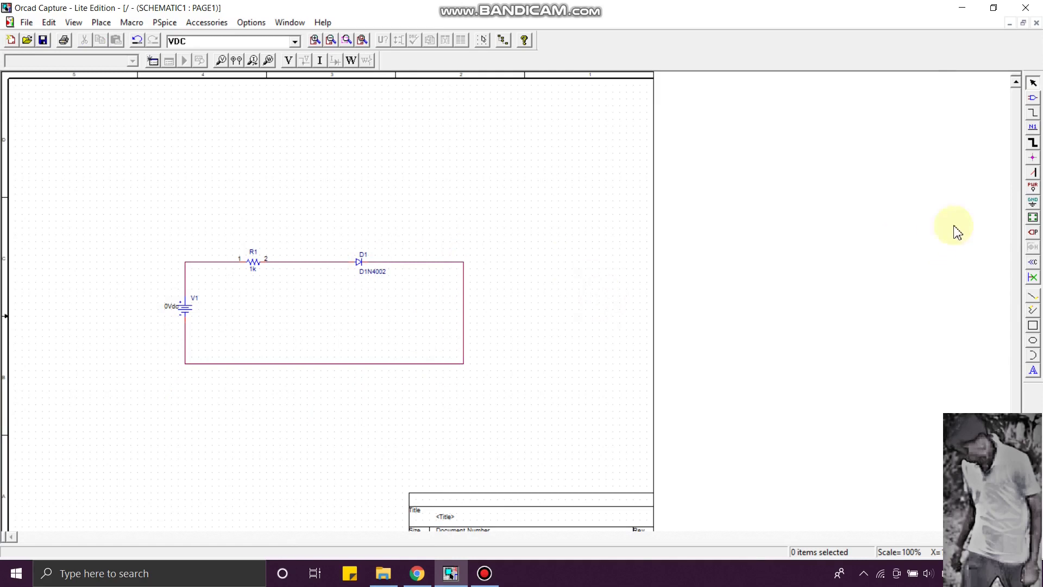
Place a 0/SOURCE ground symbol at the lower-right corner of the circuit loop.
left_click(1033, 201)
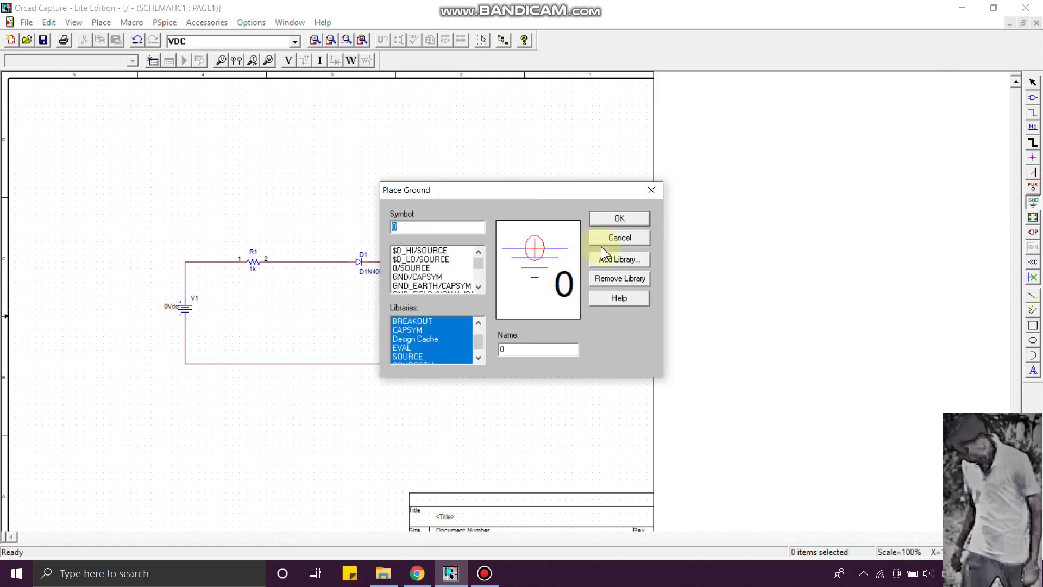
left_click(432, 268)
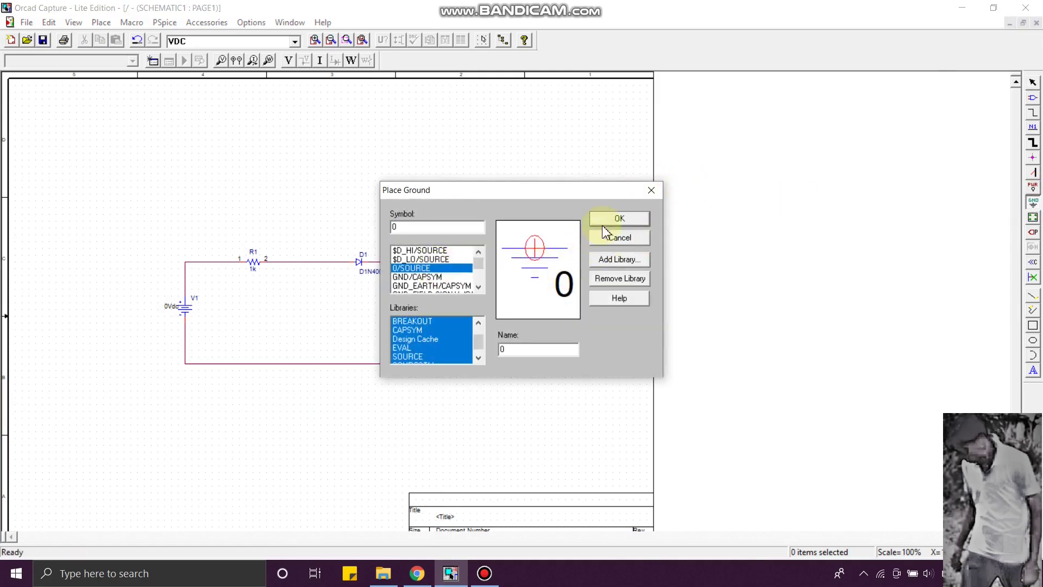
left_click(618, 221)
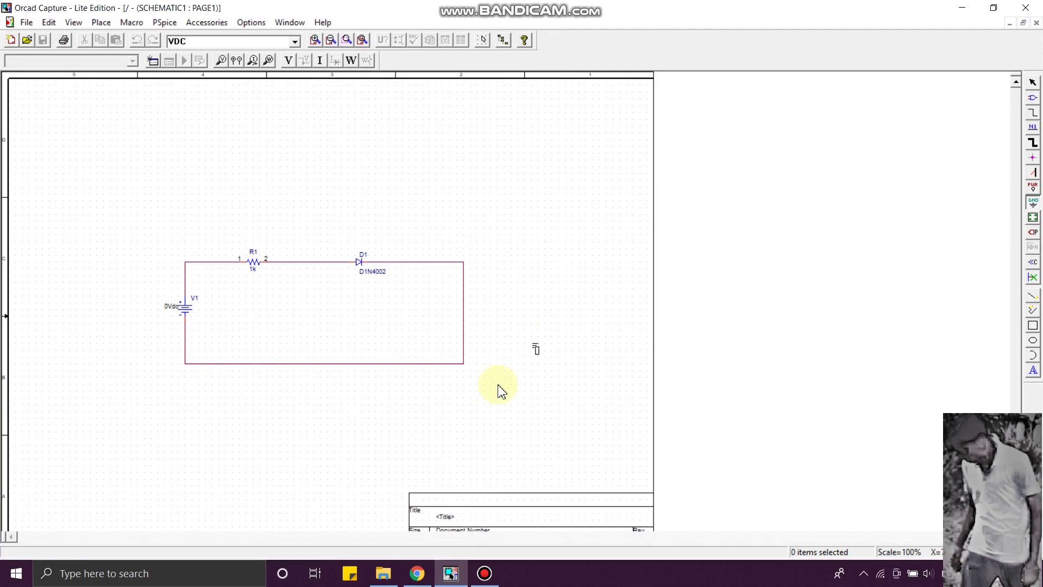
left_click(463, 371)
key("Escape")
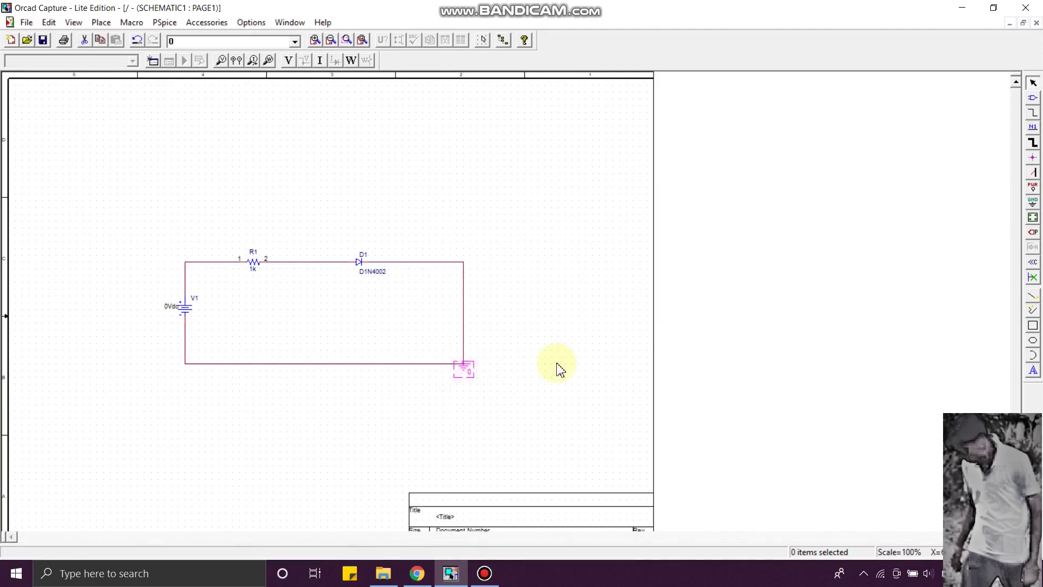
Reverse diode D1 within its wire so that its cathode faces resistor R1.
left_click(363, 272)
left_click(373, 325)
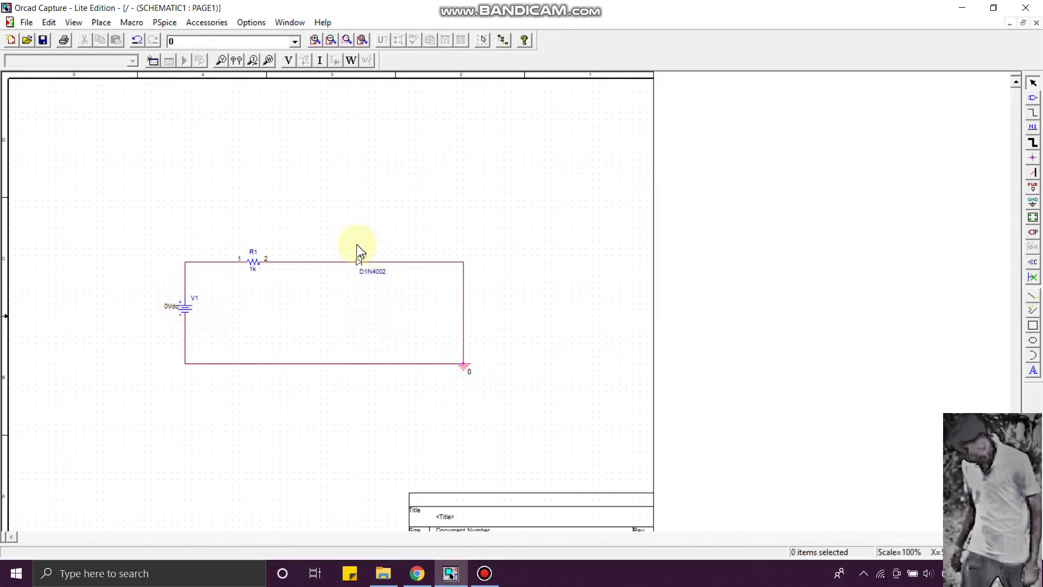
left_click(362, 270)
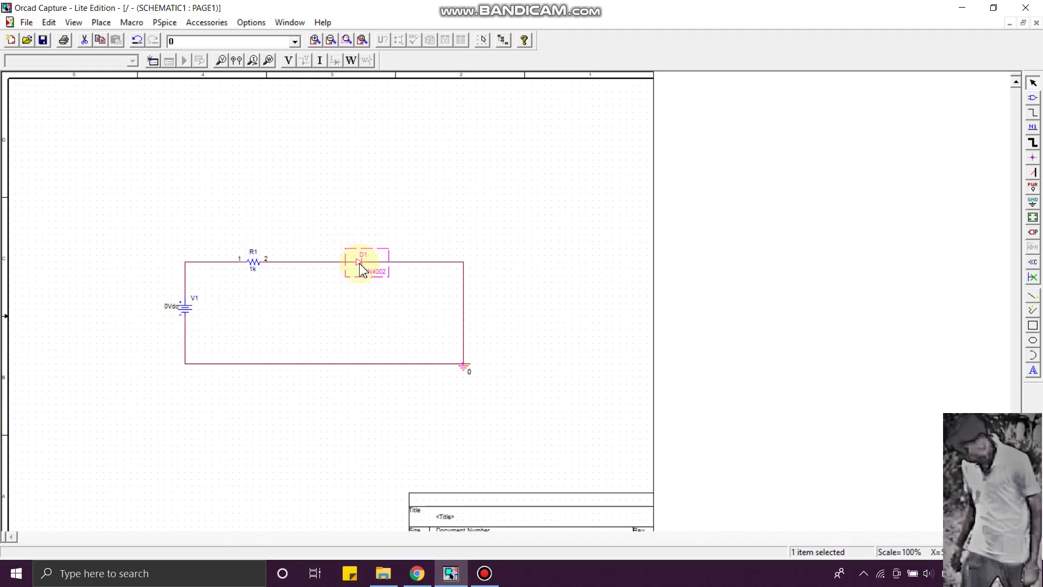
key("r")
key("ctrl+z")
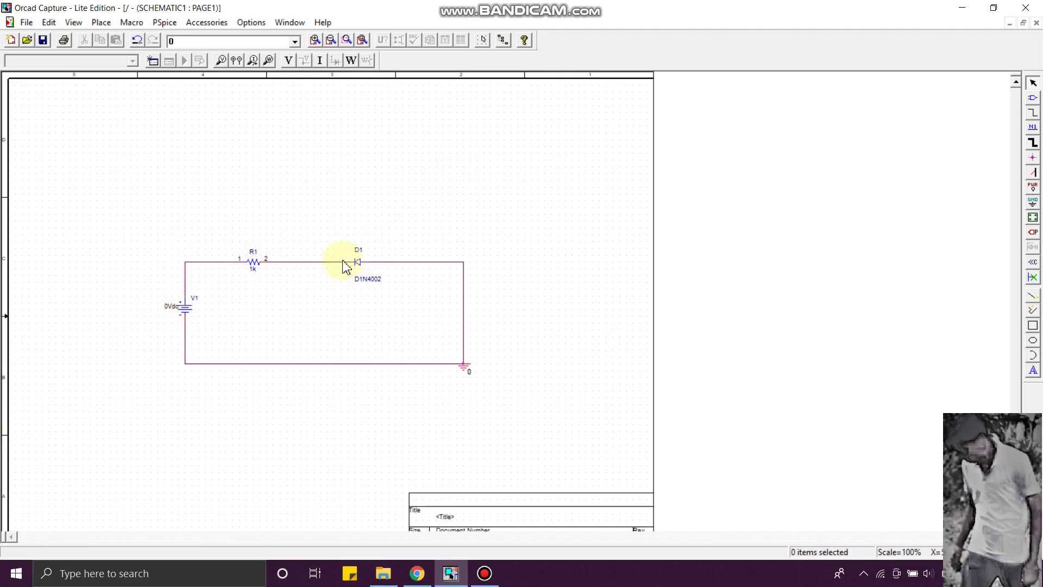
left_click(335, 330)
Create a new simulation profile named rbias.
left_click(162, 22)
left_click(174, 39)
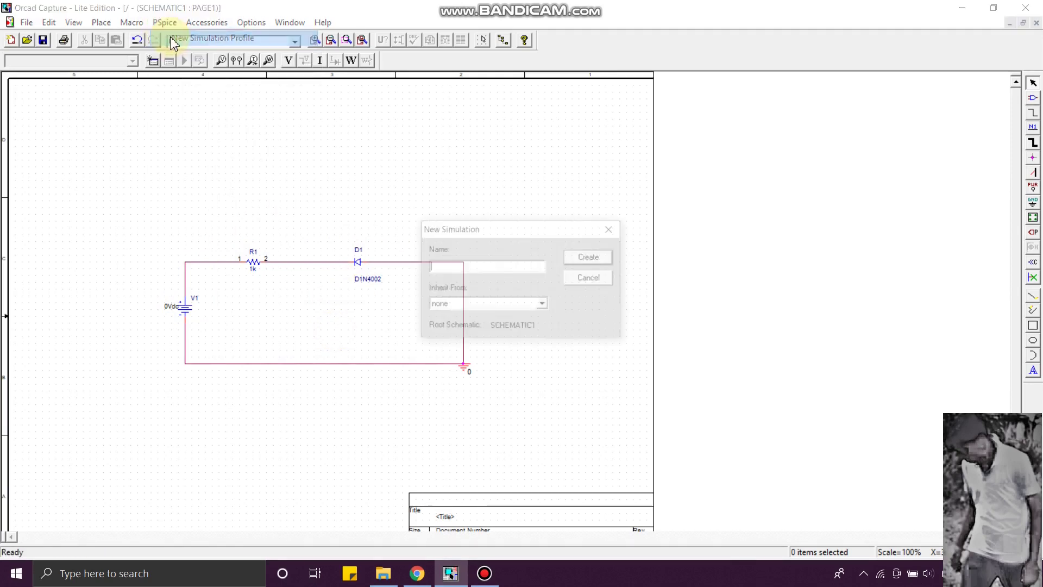
type("rbias")
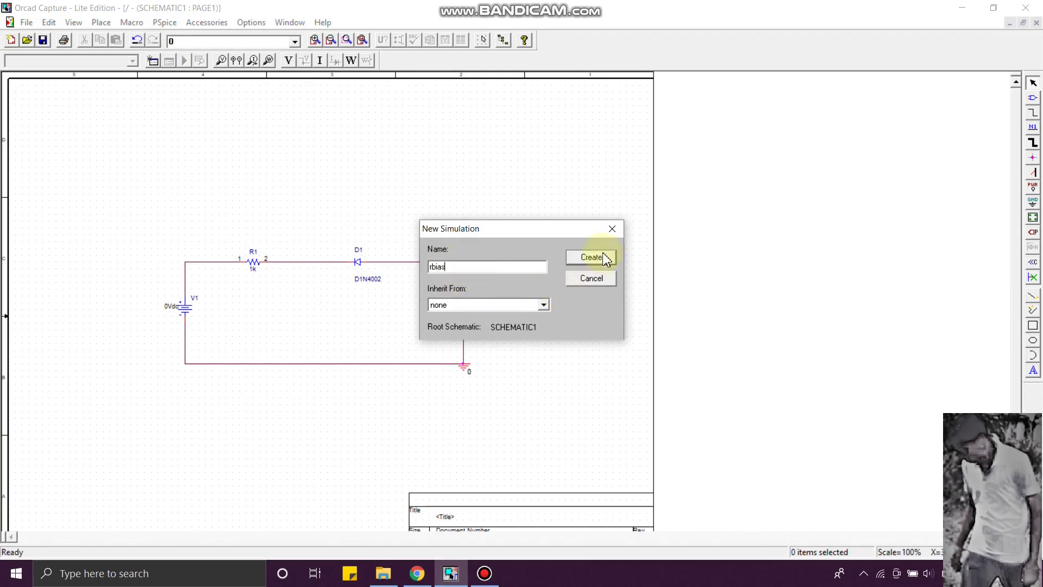
left_click(591, 258)
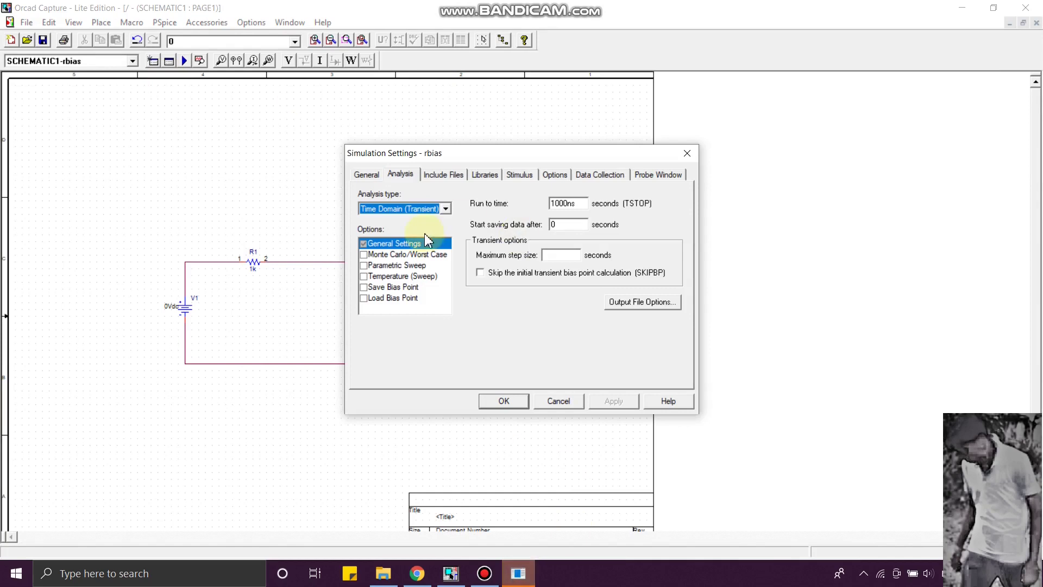
Configure a linear DC Sweep of voltage source V1 with start value 0, end value 5 and increment 1.
left_click(436, 216)
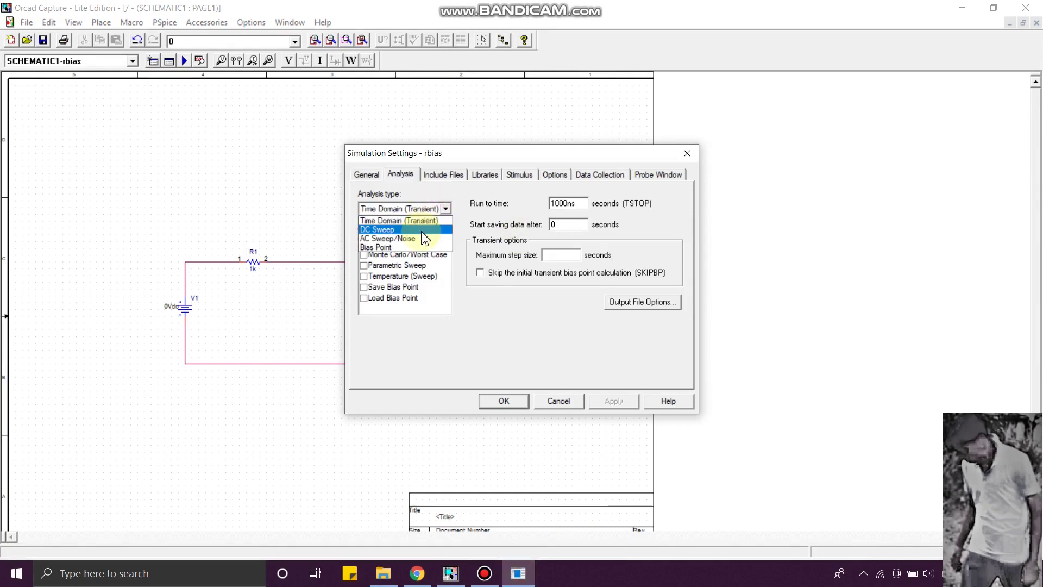
left_click(421, 230)
left_click(639, 210)
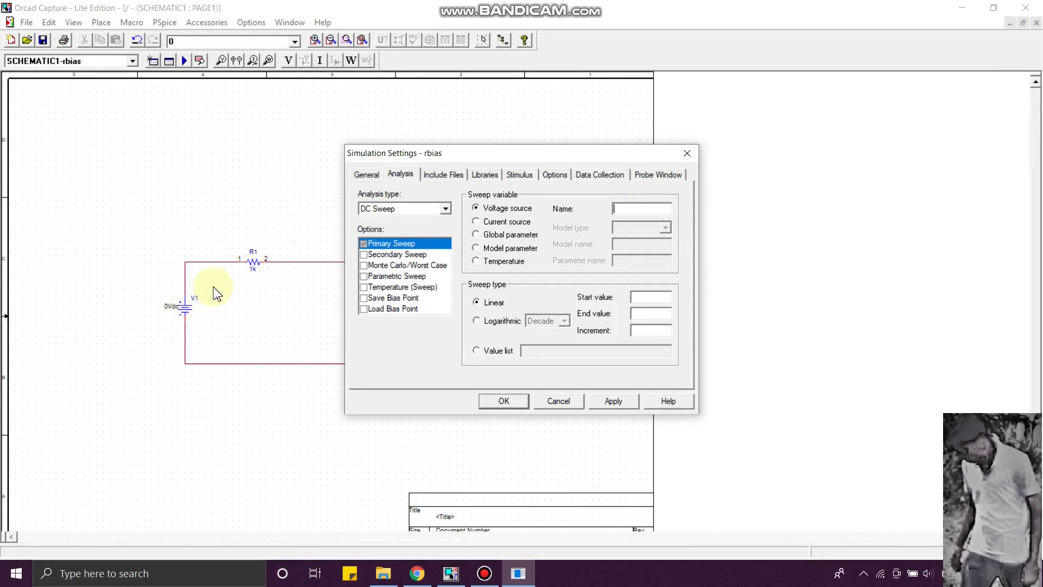
type("V1")
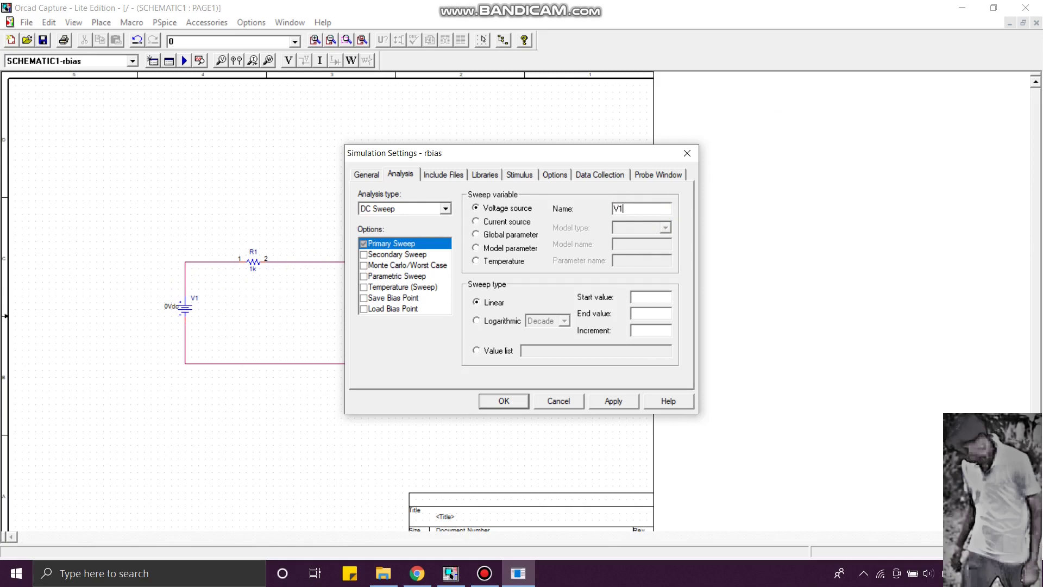
type("0")
type("5")
type("1")
left_click(619, 401)
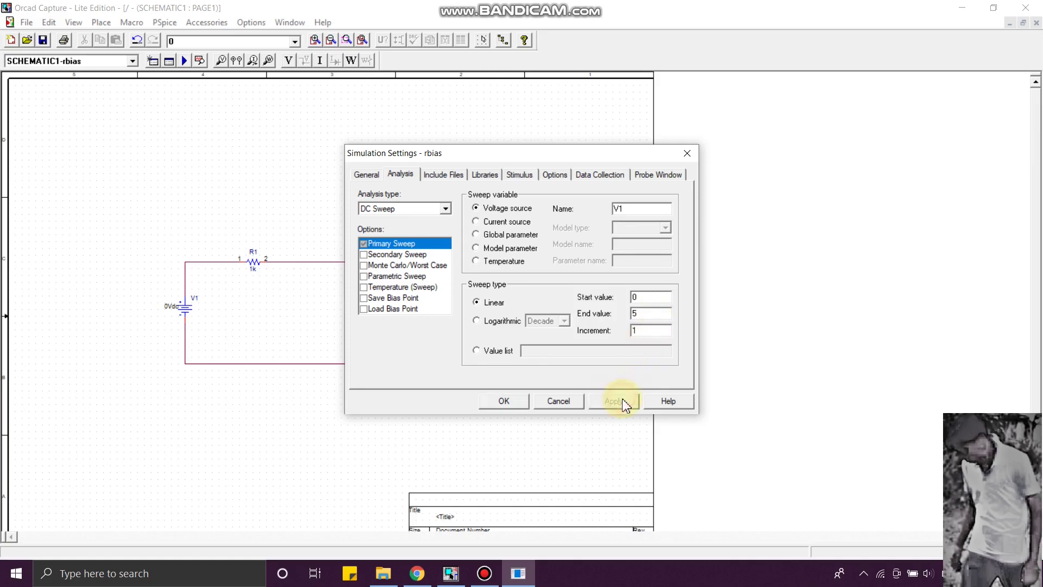
left_click(497, 401)
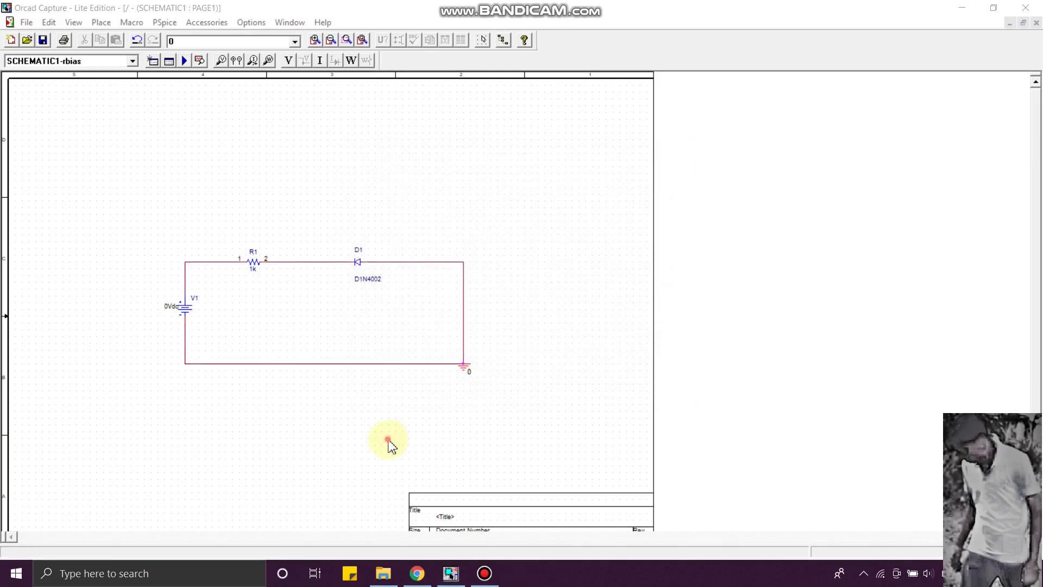
Run the rbias simulation and add the diode current I(D1) as a trace in PSpice A/D.
left_click(182, 59)
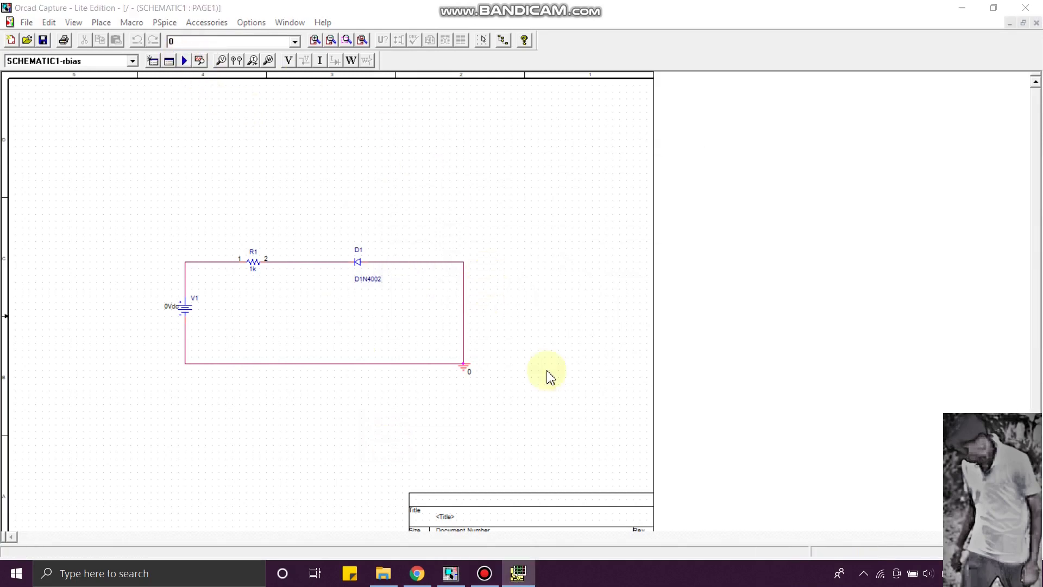
left_click(521, 573)
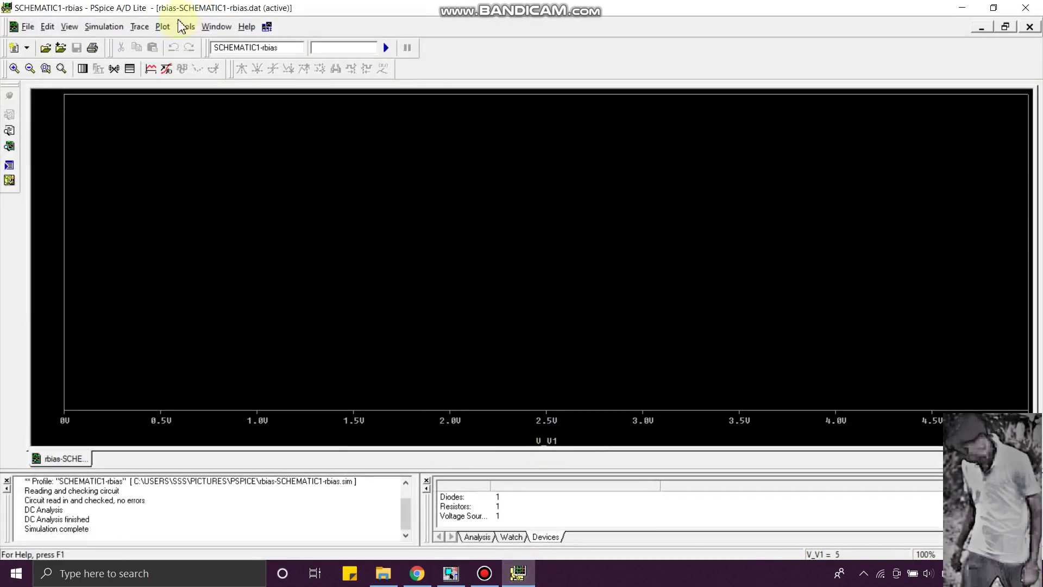
left_click(139, 27)
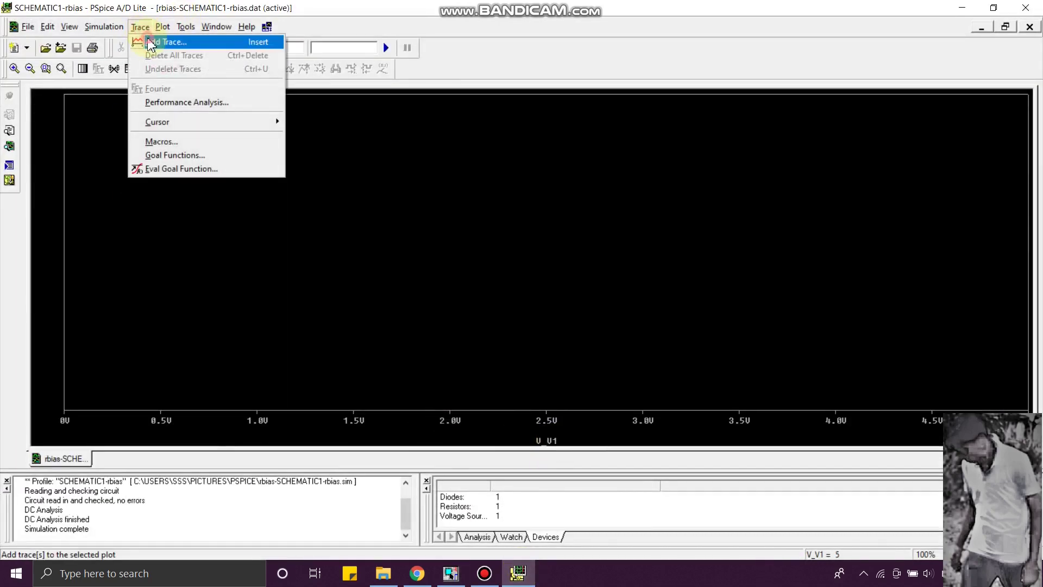
left_click(151, 44)
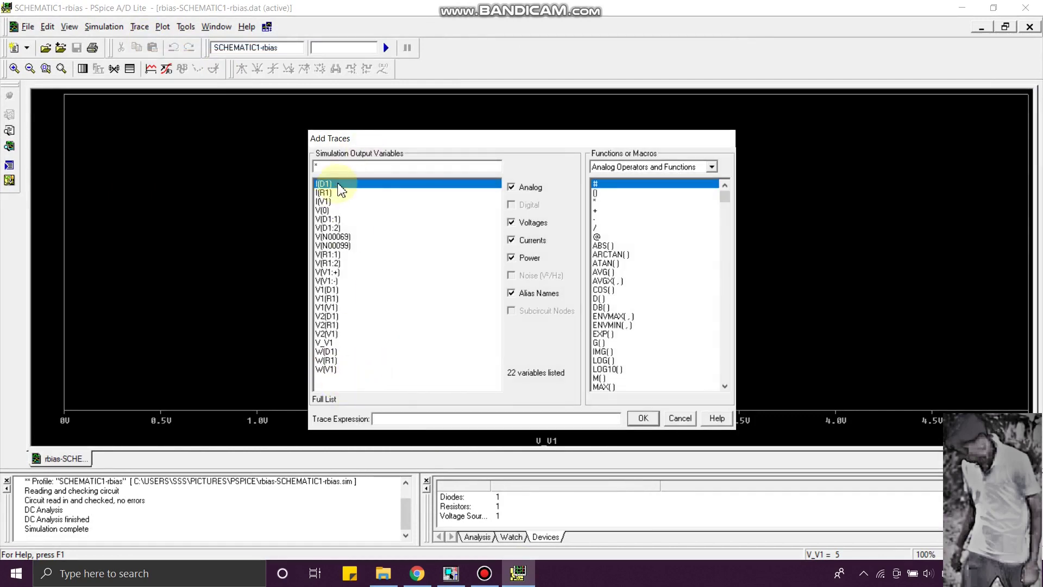
left_click(637, 418)
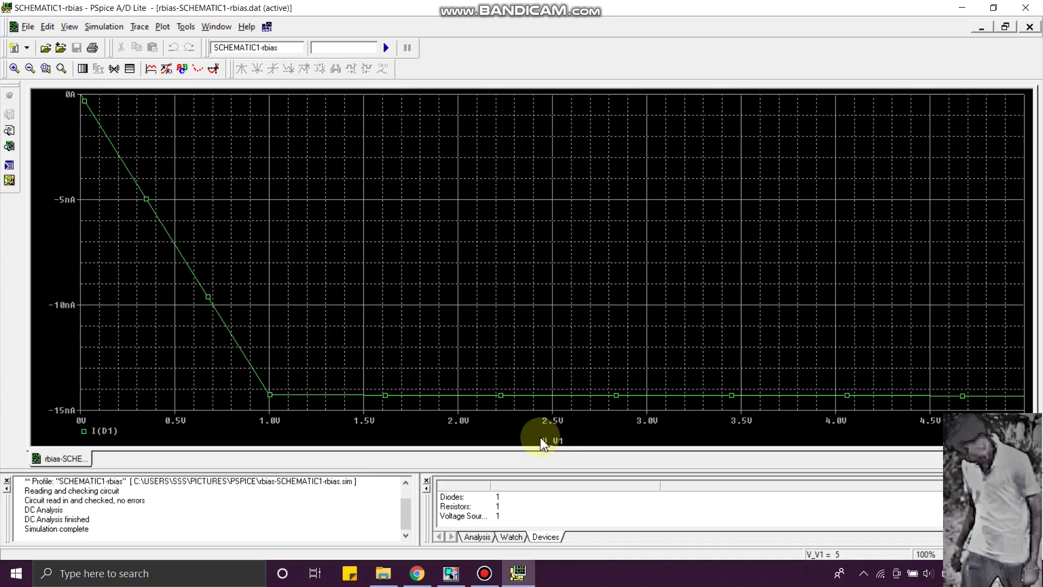
Switch back to the reverse-bias schematic in Orcad Capture.
left_click(450, 572)
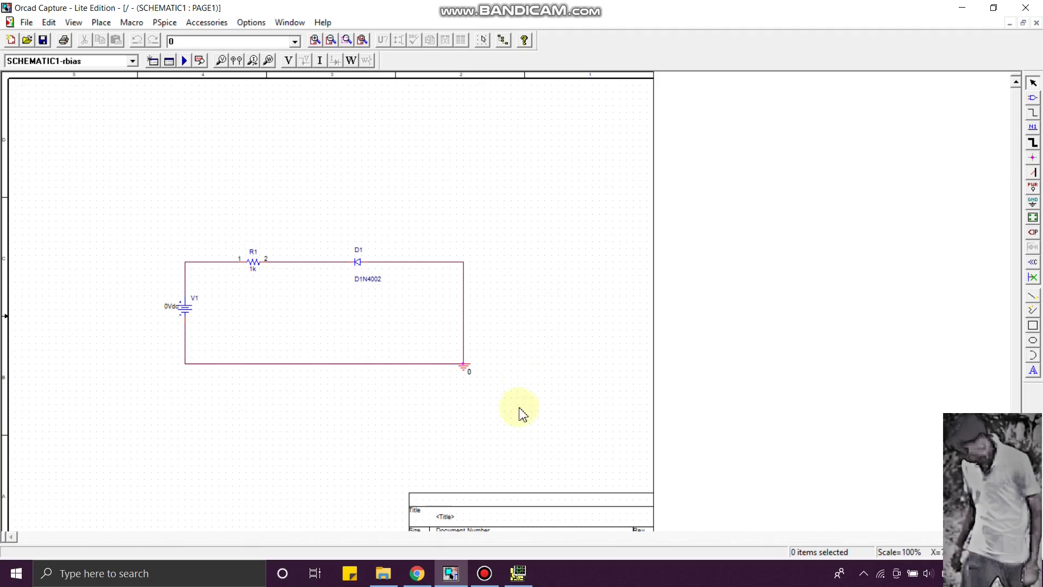
left_click(486, 576)
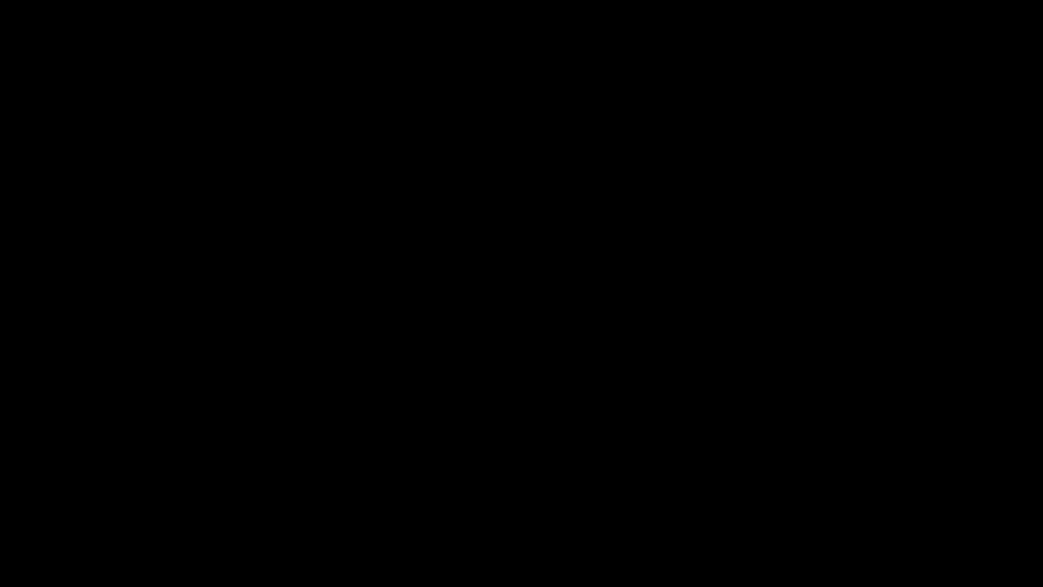